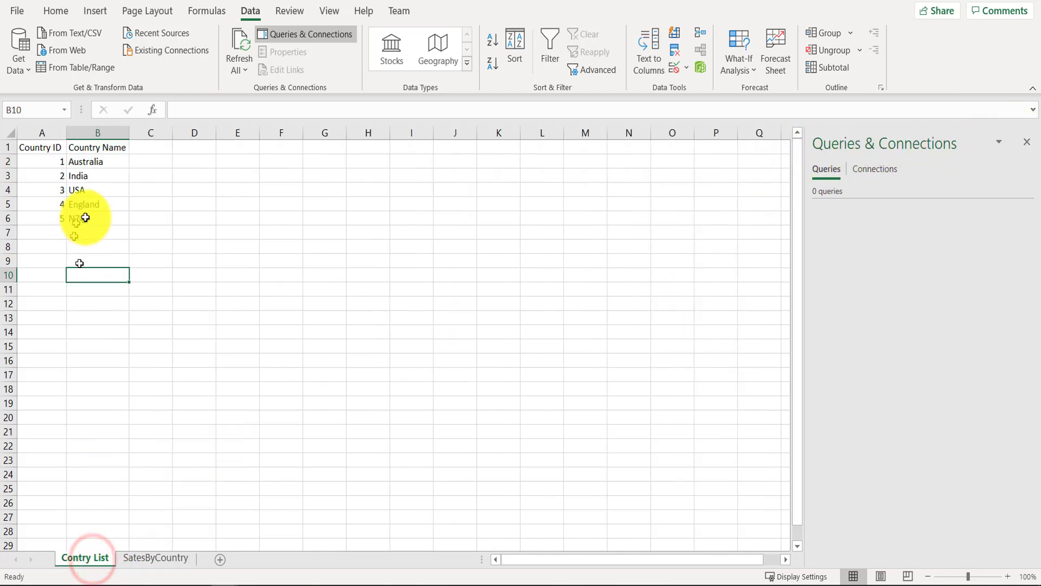
Select the country list range A1:B6 on the Contry List sheet.
drag(48, 145, 103, 216)
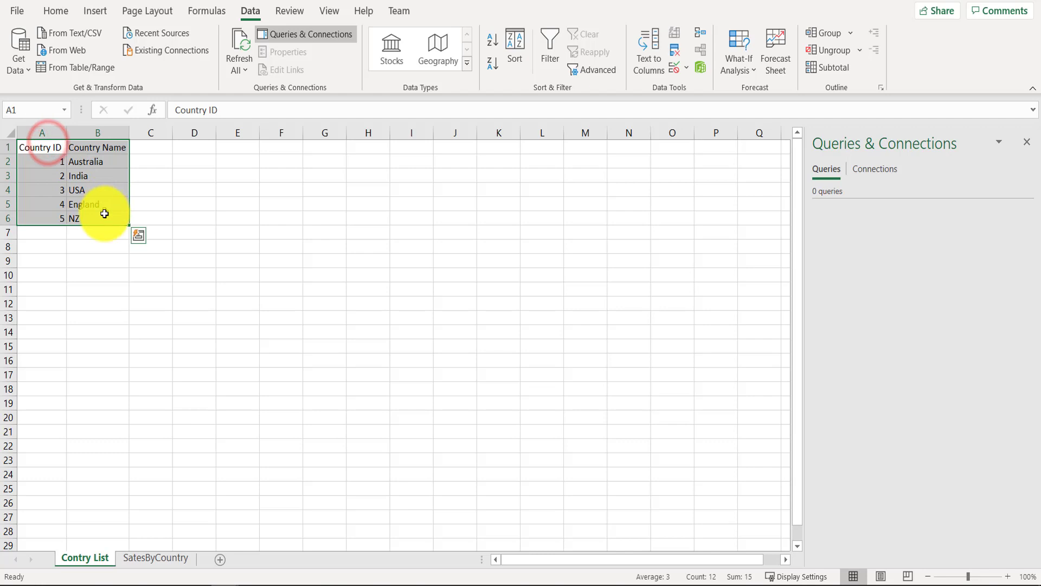
click(145, 558)
click(95, 555)
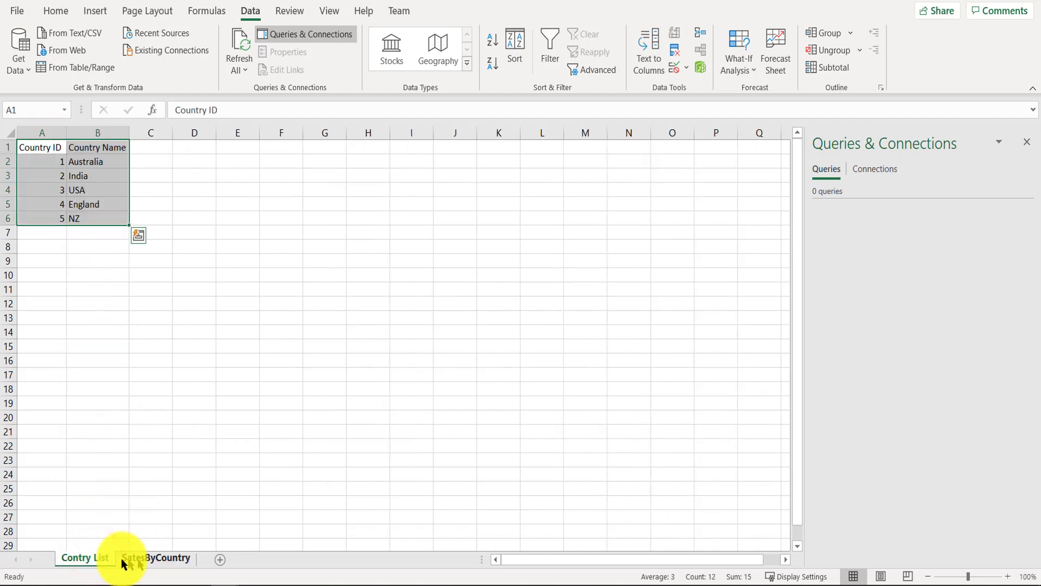
click(141, 558)
click(96, 556)
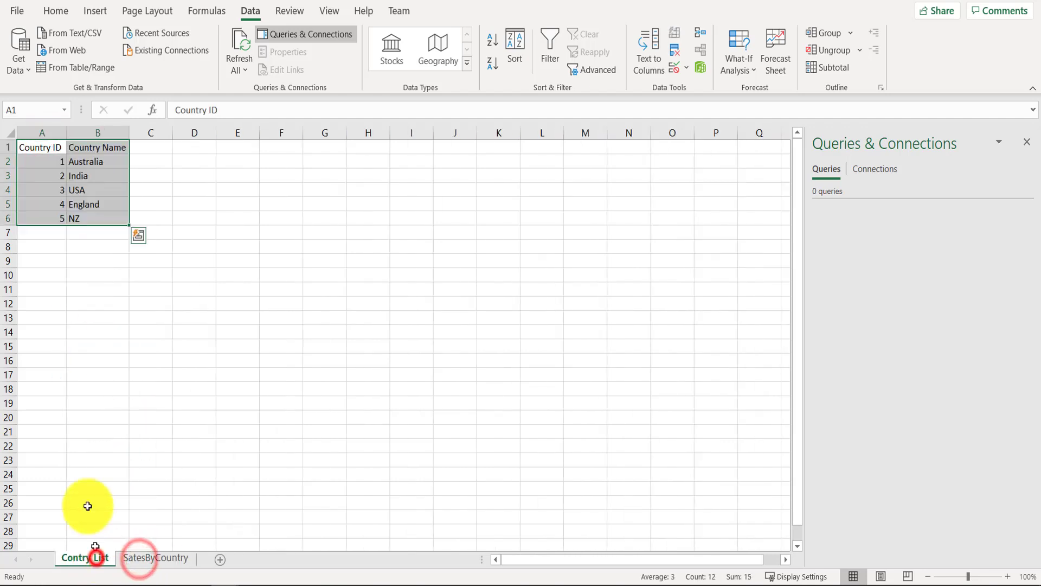
click(49, 178)
drag(49, 142, 119, 214)
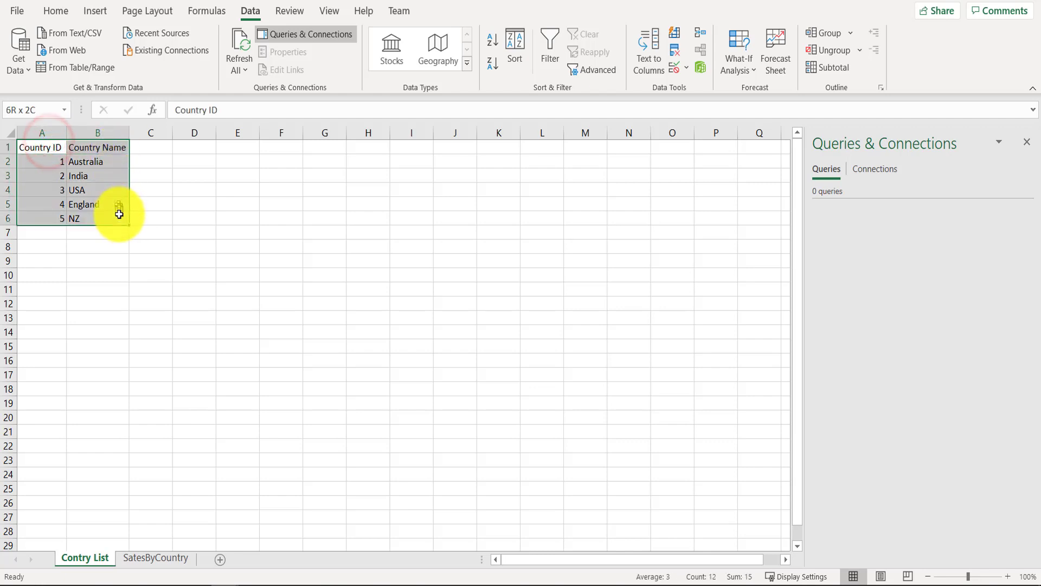
click(59, 161)
click(143, 557)
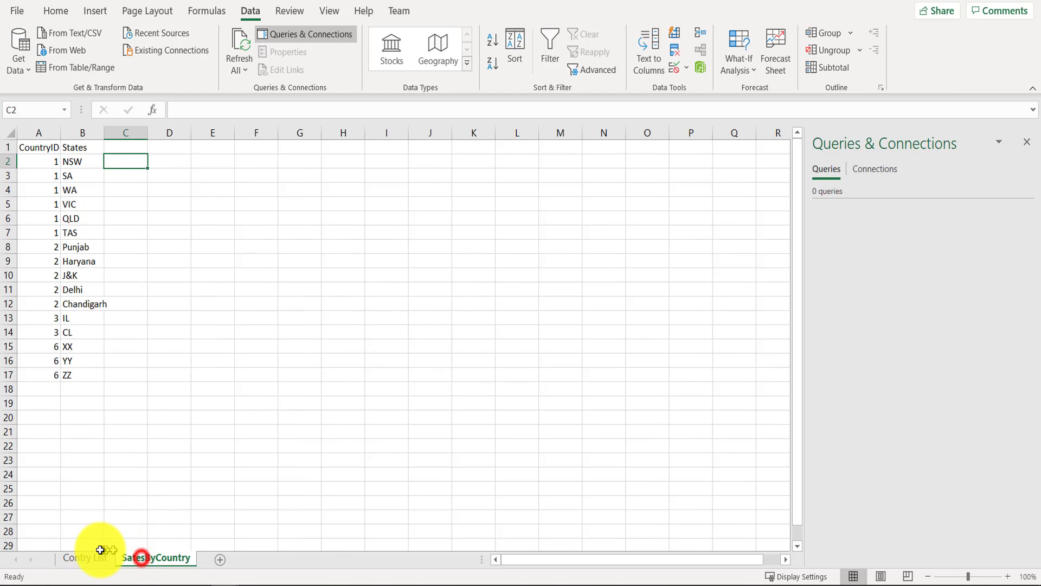
click(98, 559)
click(139, 558)
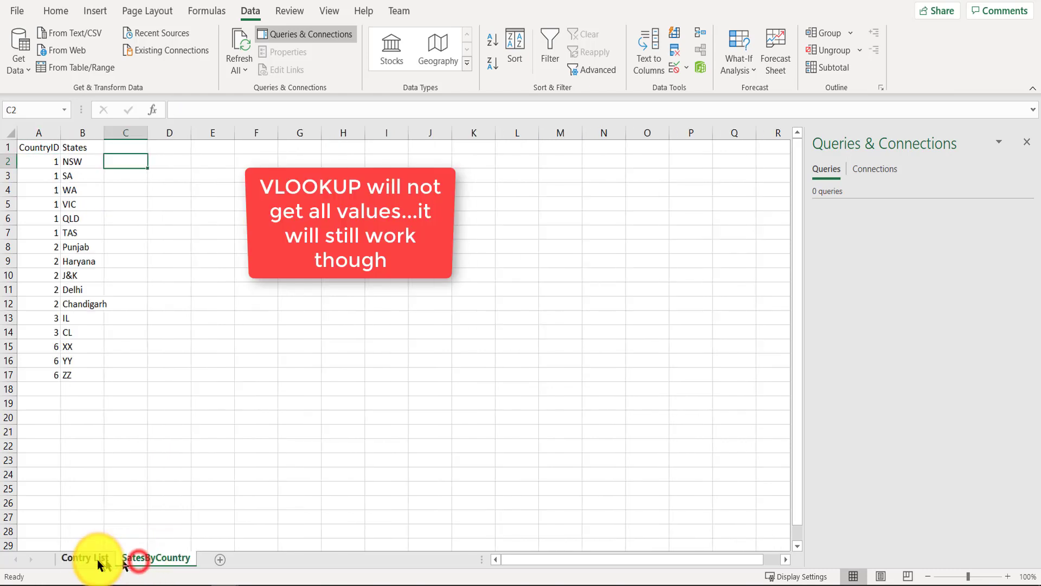
click(97, 559)
click(34, 147)
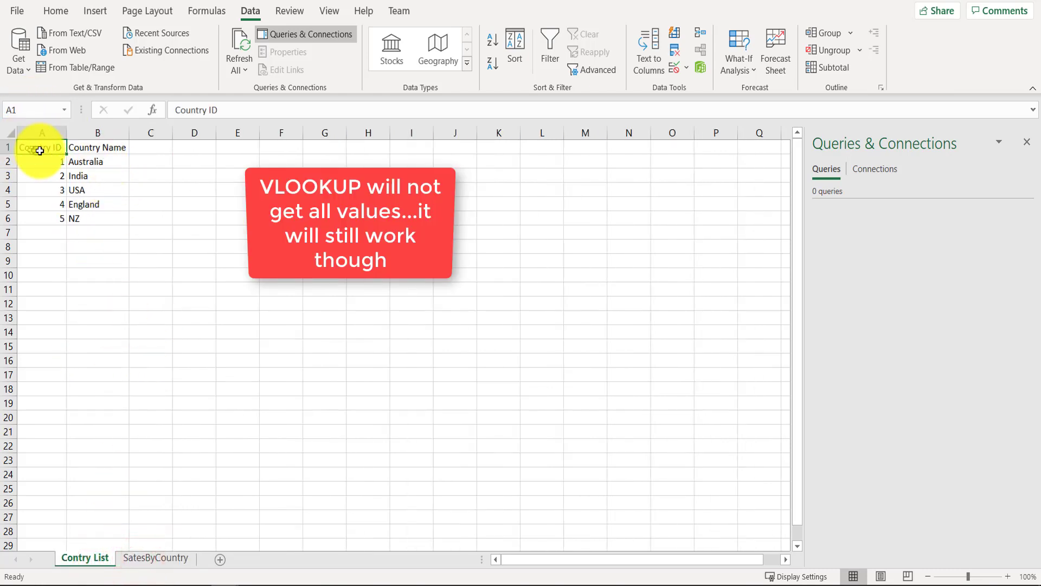
drag(50, 145, 111, 218)
Convert the selected country list A1:B6 into a table with headers.
click(66, 11)
click(89, 11)
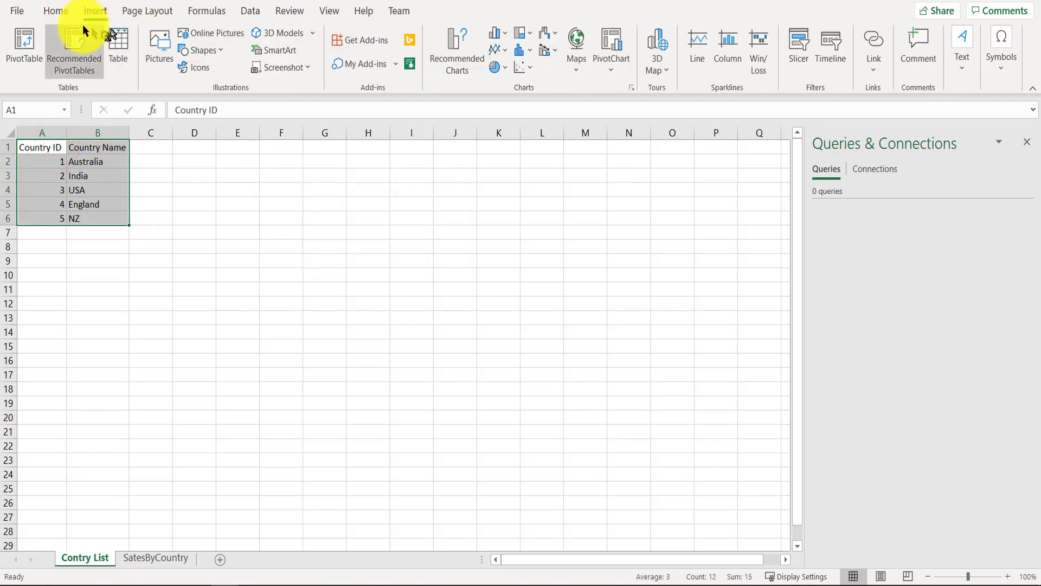
click(60, 11)
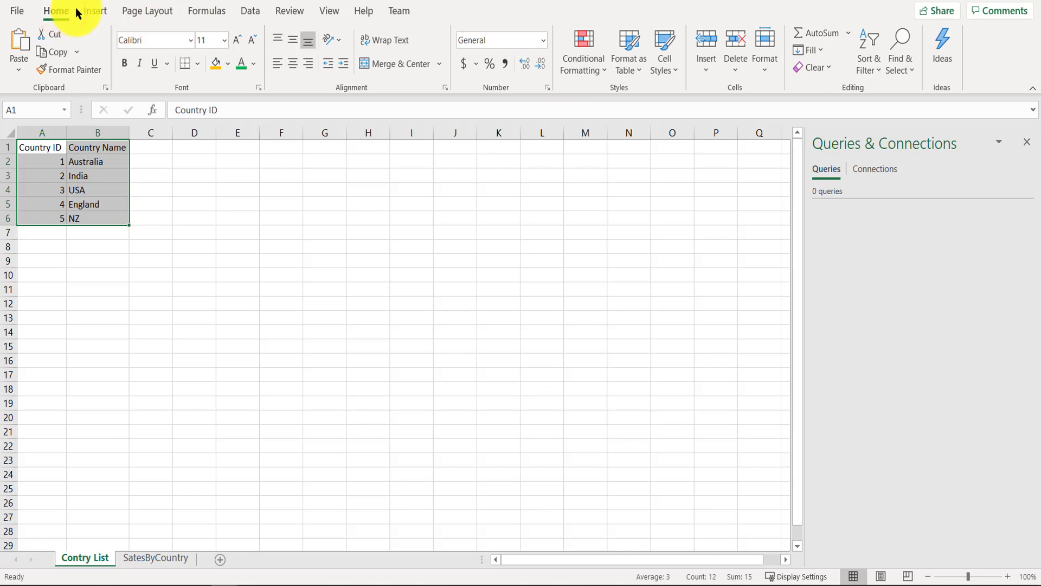
click(89, 11)
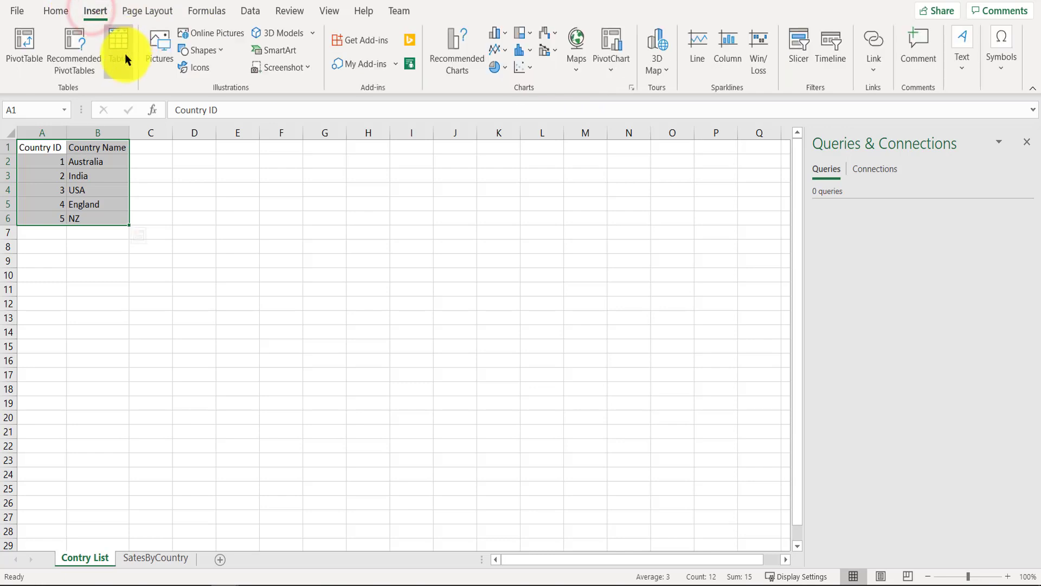
click(125, 54)
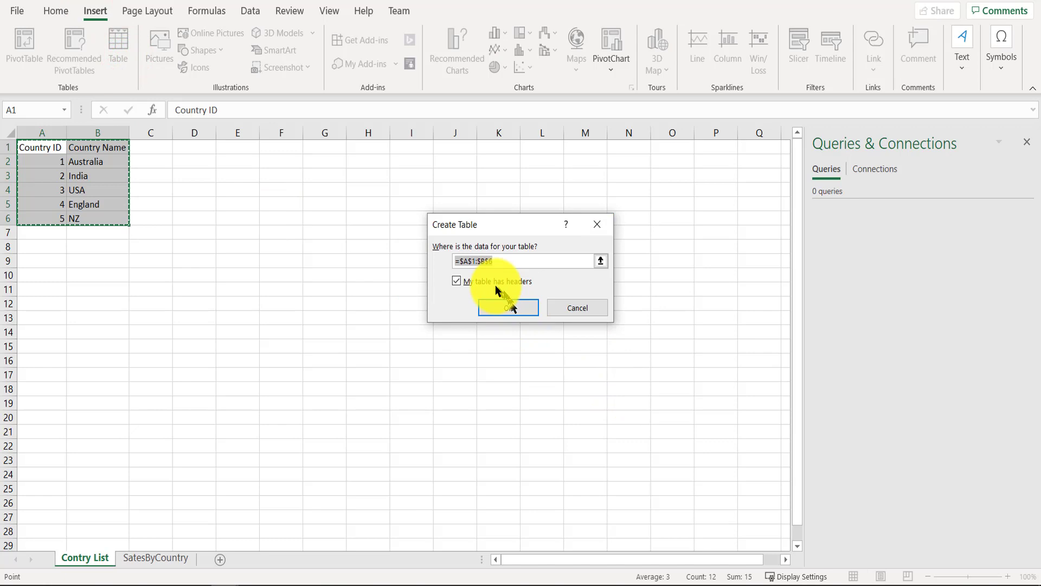
click(510, 307)
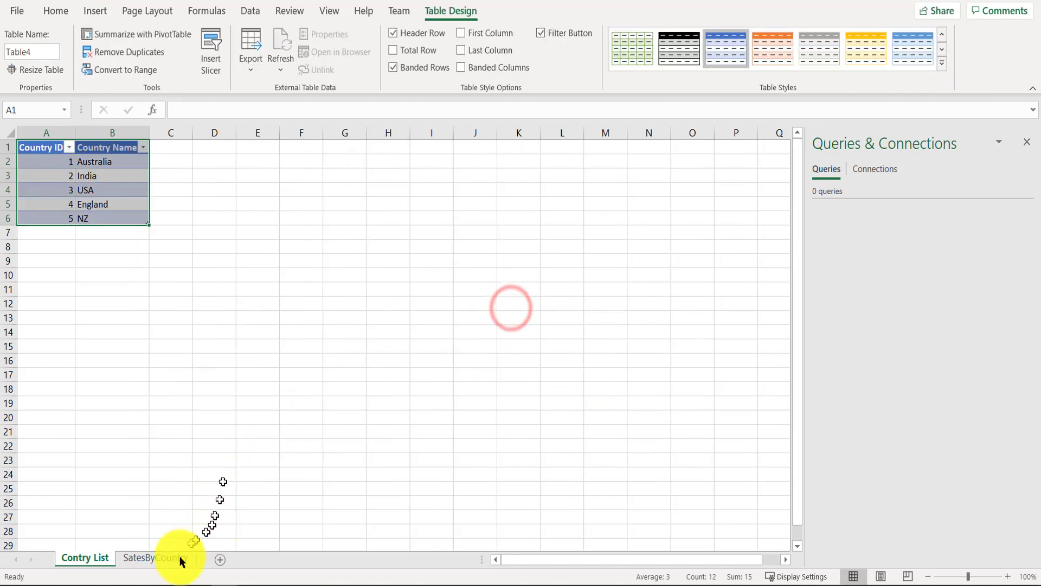
Turn the SatesByCountry states data into a table with headers and start renaming it.
click(163, 558)
click(38, 147)
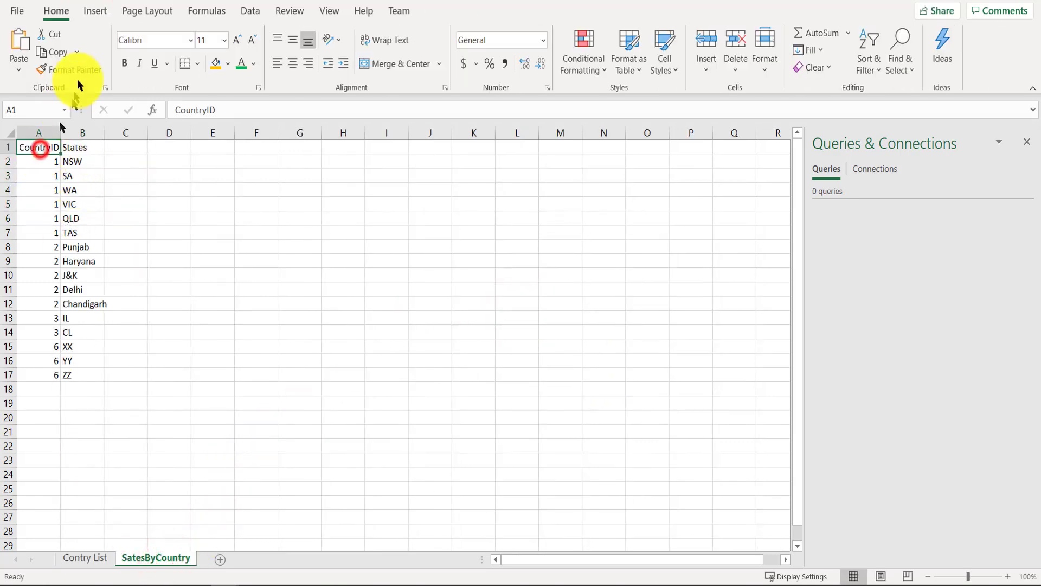
click(96, 12)
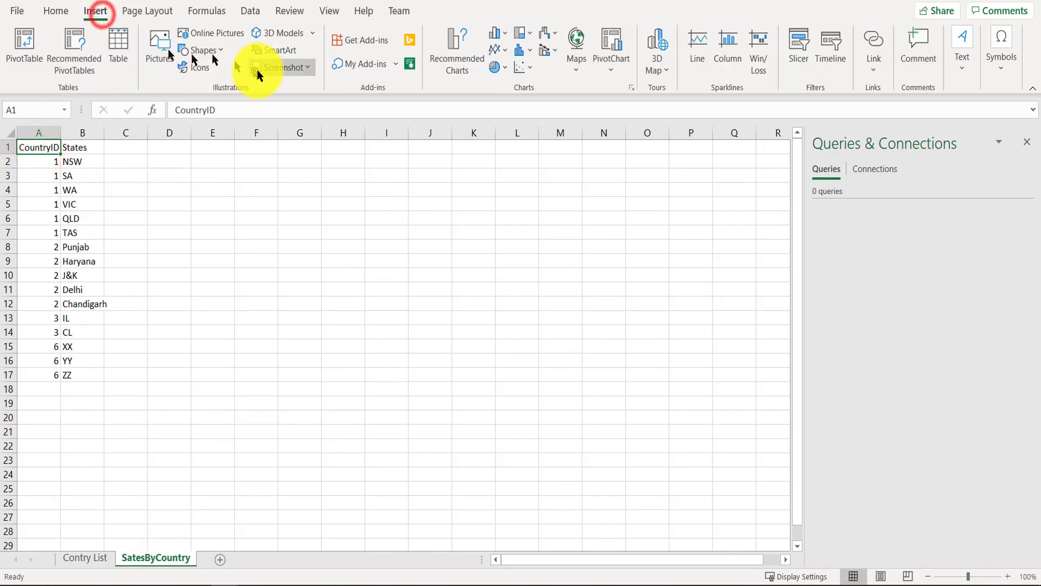
click(117, 47)
click(498, 304)
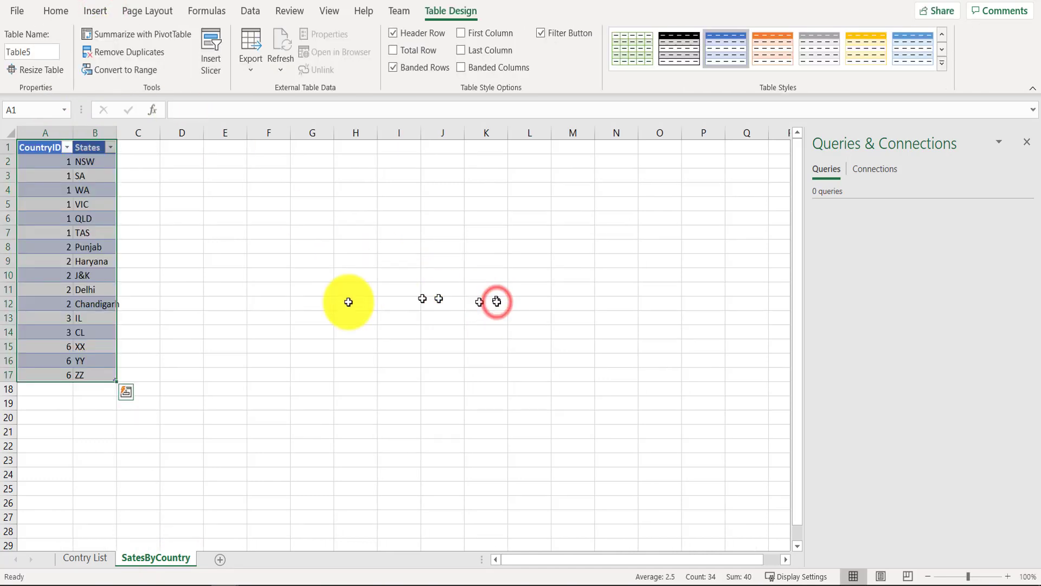
click(41, 54)
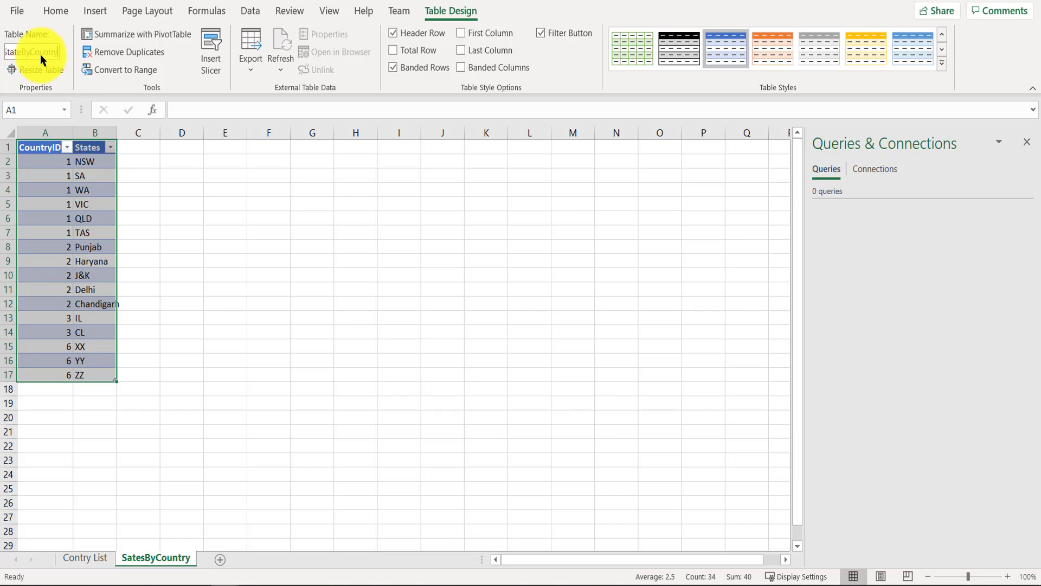
Confirm the new states table name, then rename the country table to CountryList.
key(Return)
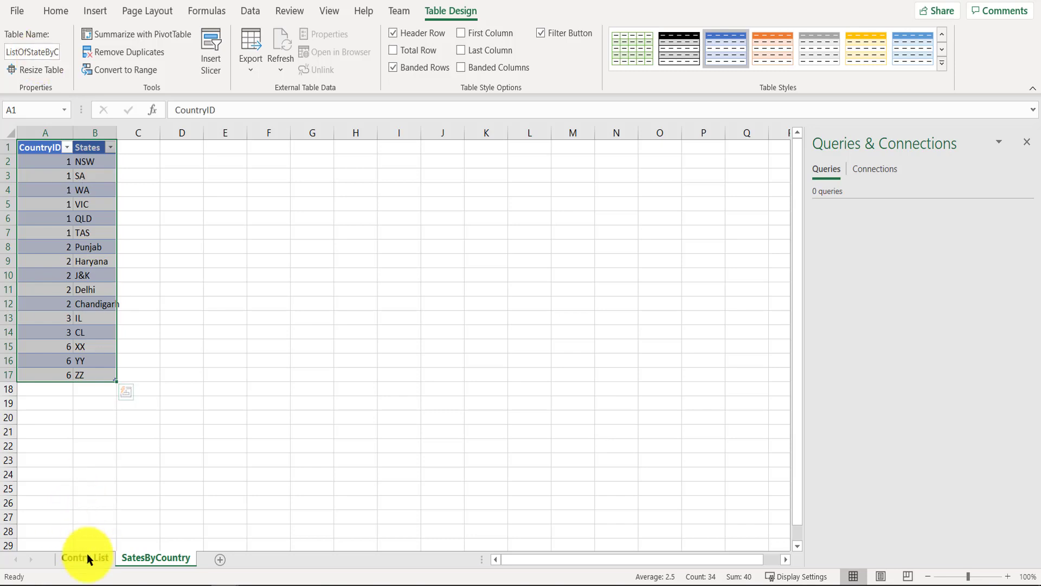
click(87, 558)
click(37, 54)
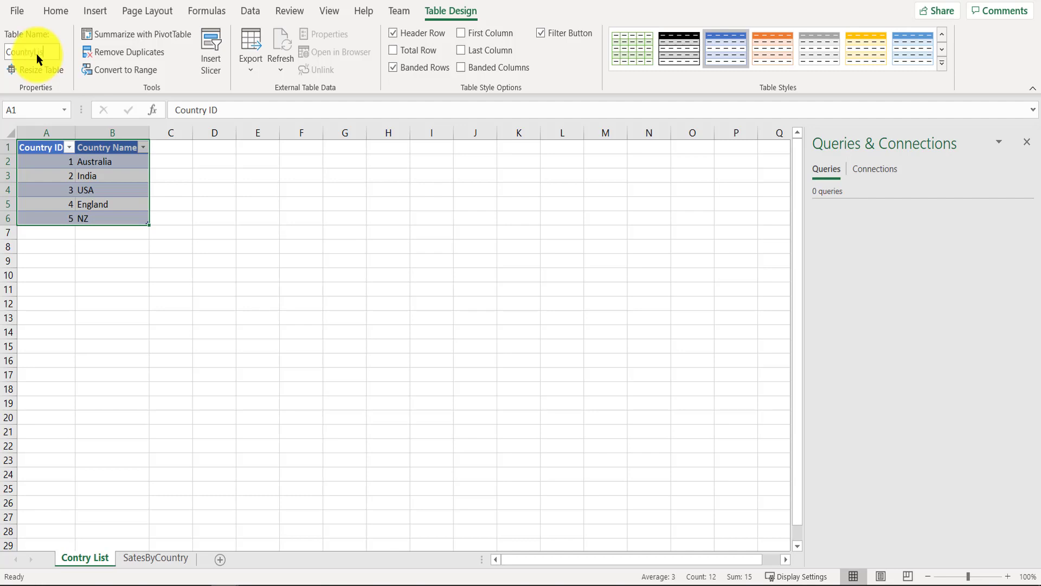
click(58, 172)
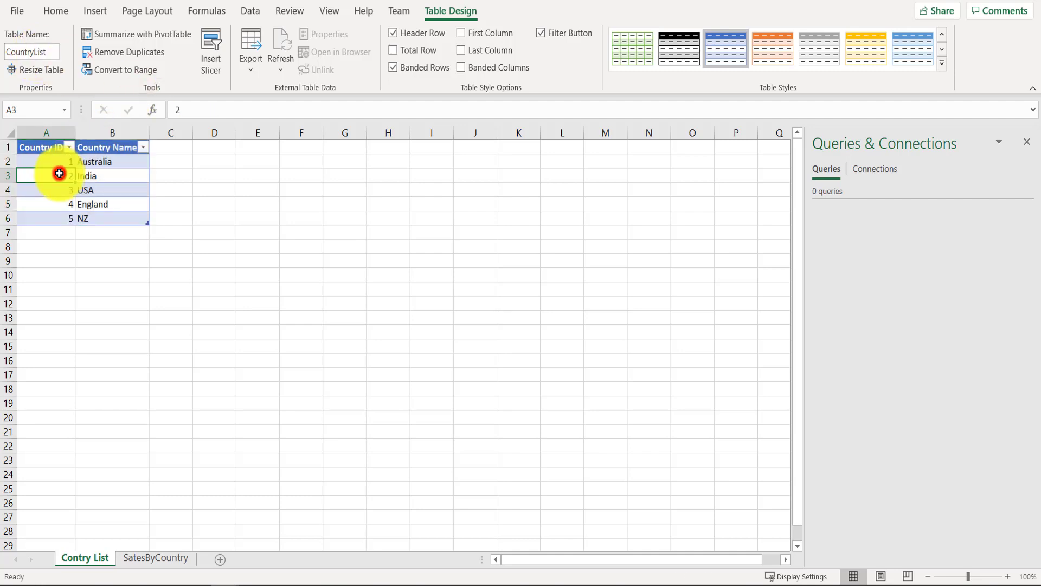
drag(50, 147, 139, 197)
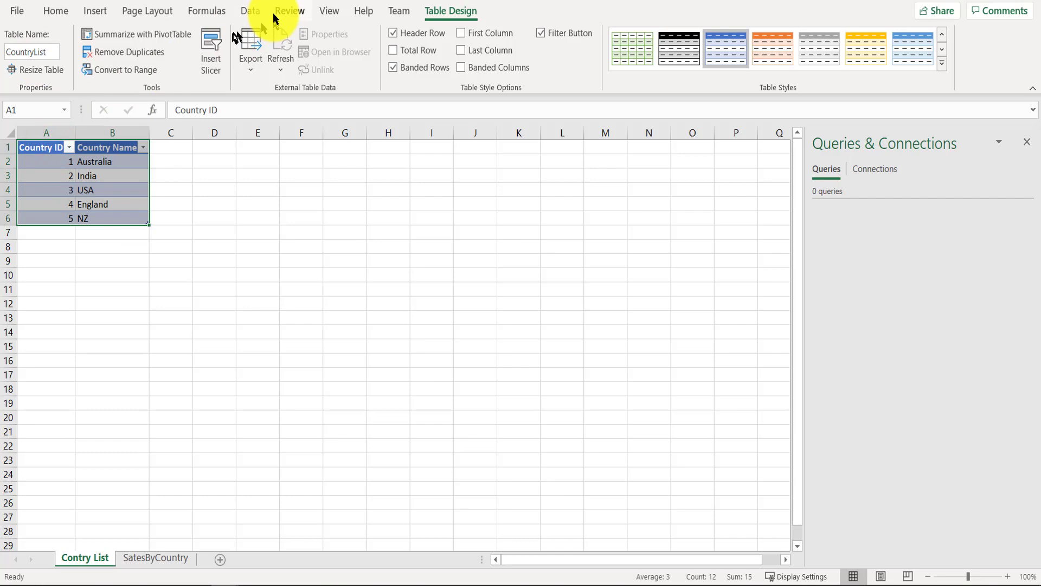
Load the CountryList table into Power Query and close the editor, keeping changes.
click(248, 12)
click(27, 71)
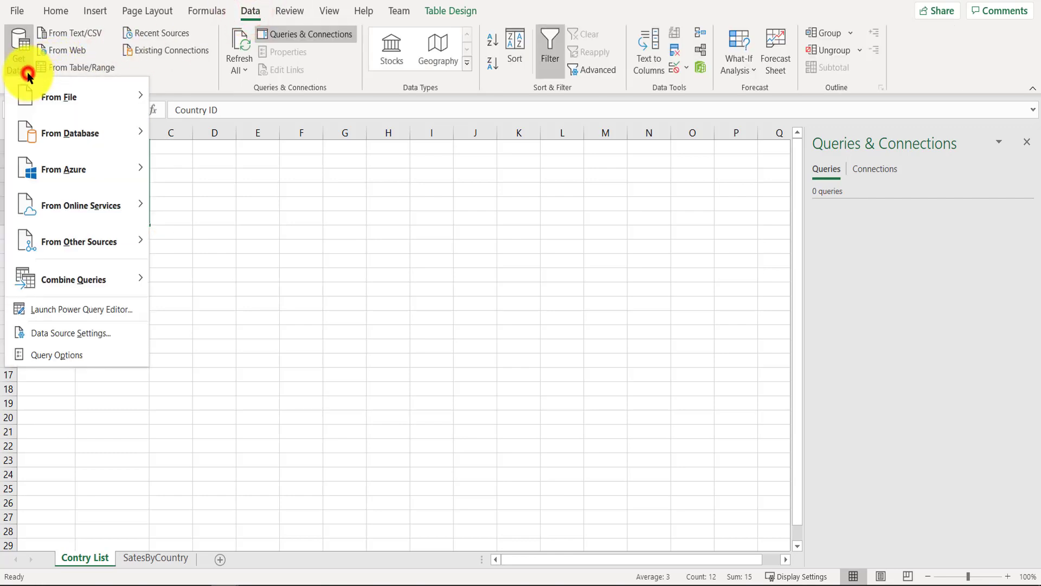
mouse_move(86, 243)
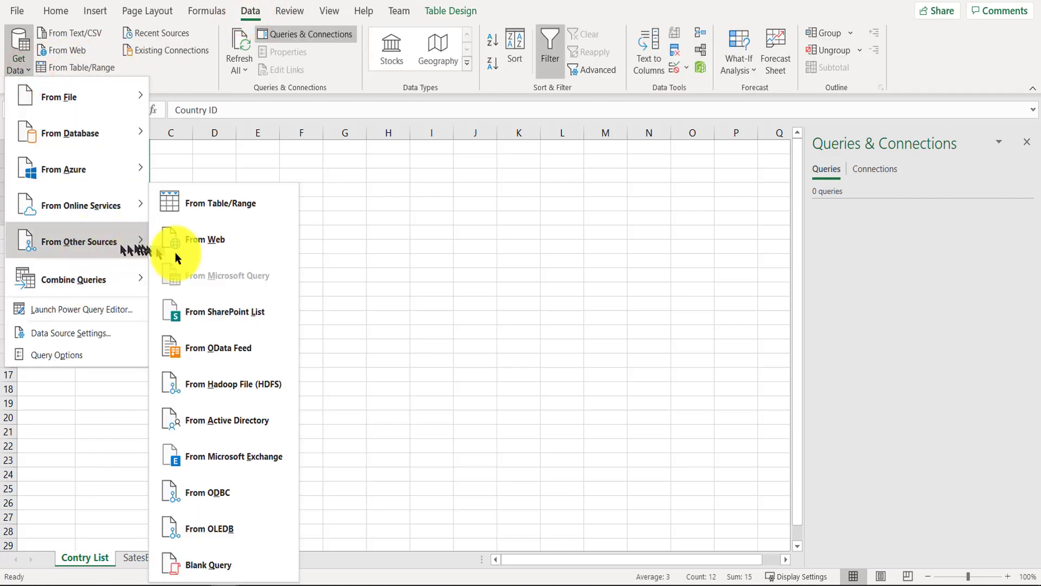
click(239, 209)
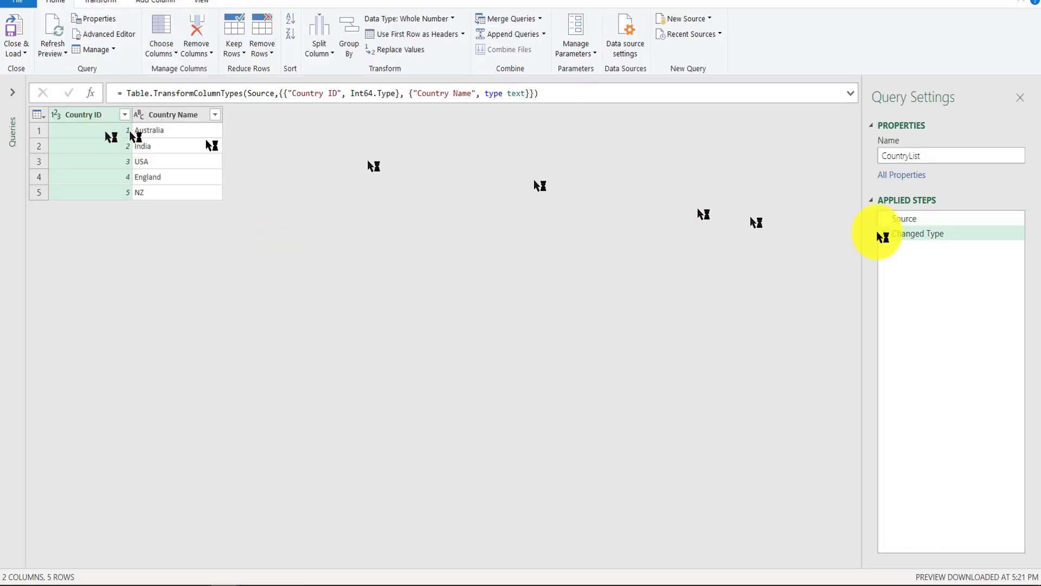
click(8, 95)
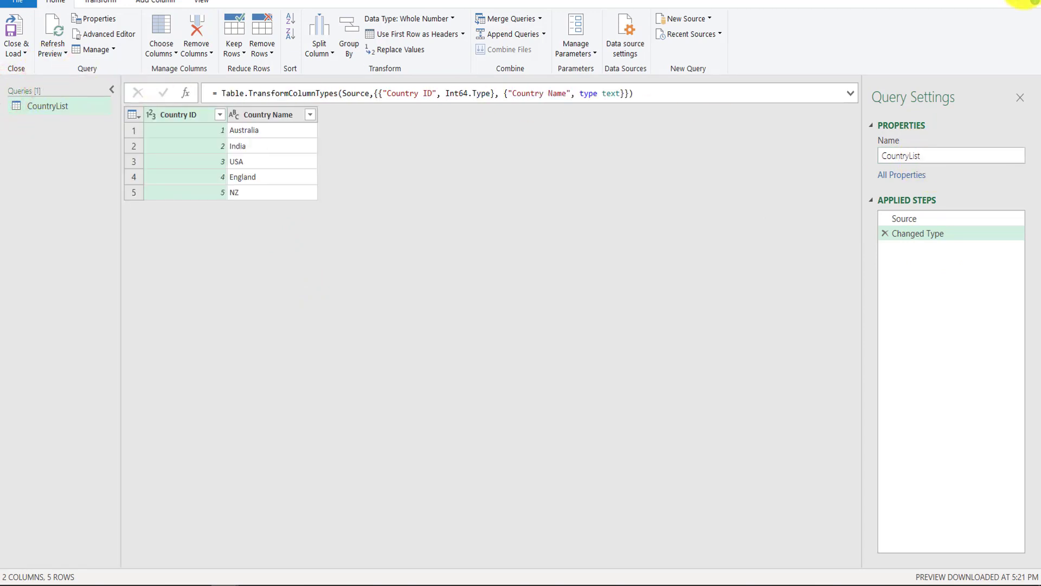
click(542, 308)
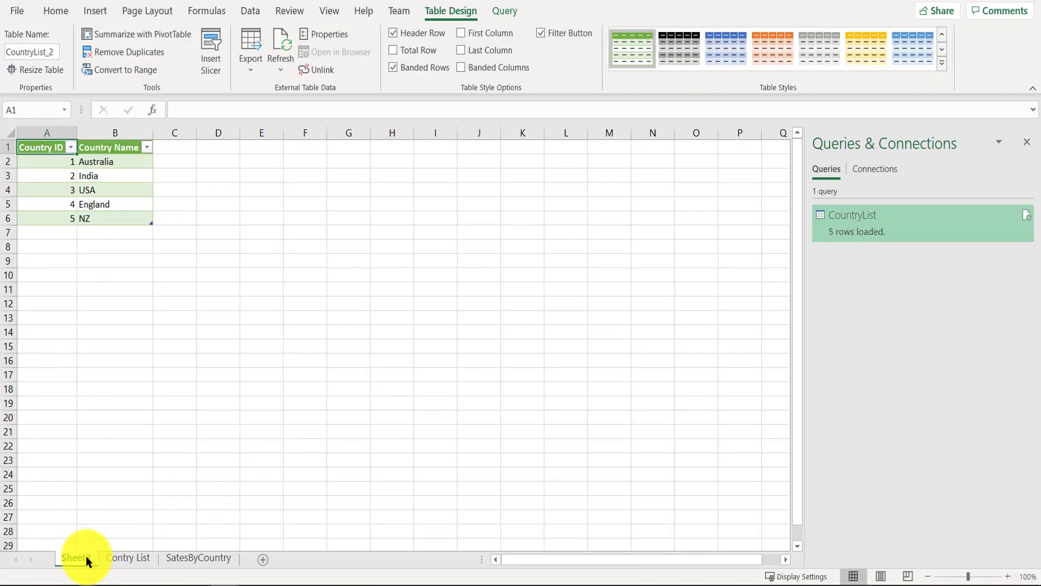
Keep the new worksheet's name as Sheet3 and review the loaded CountryList table.
double_click(85, 555)
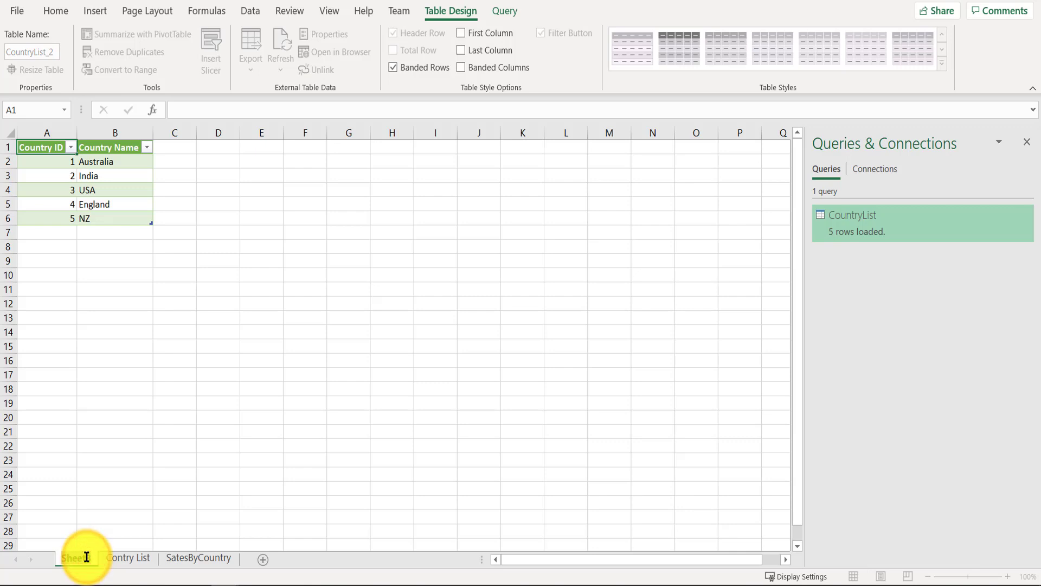
key(Return)
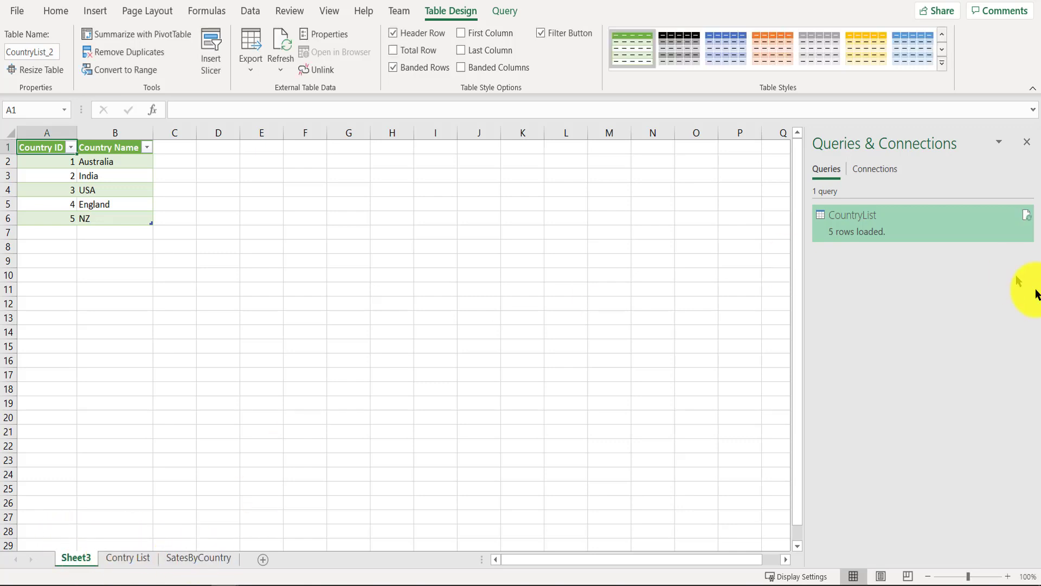
mouse_move(819, 219)
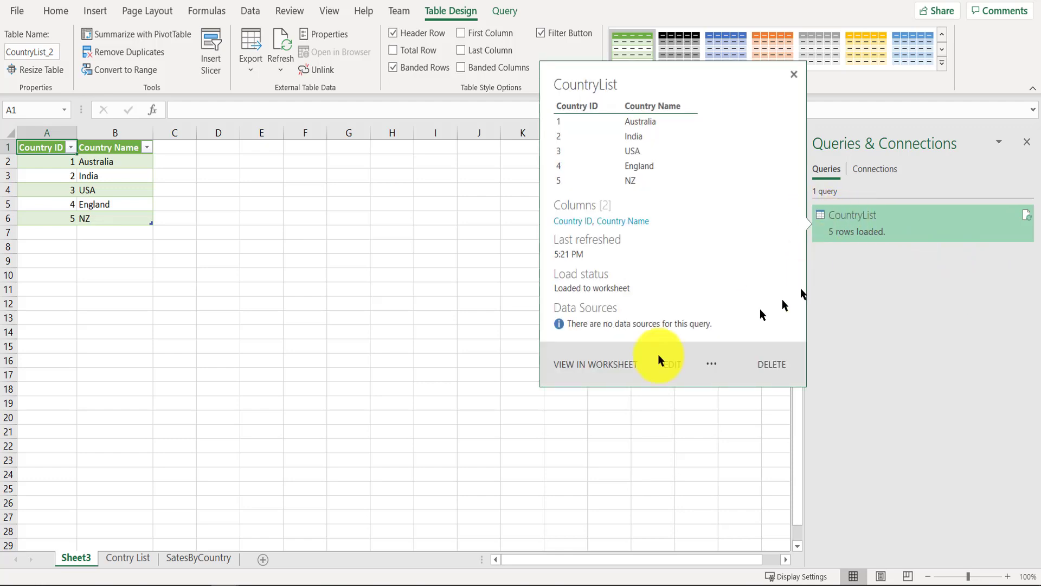
Load the SatesByCountry states table into Power Query via Get Data.
click(198, 559)
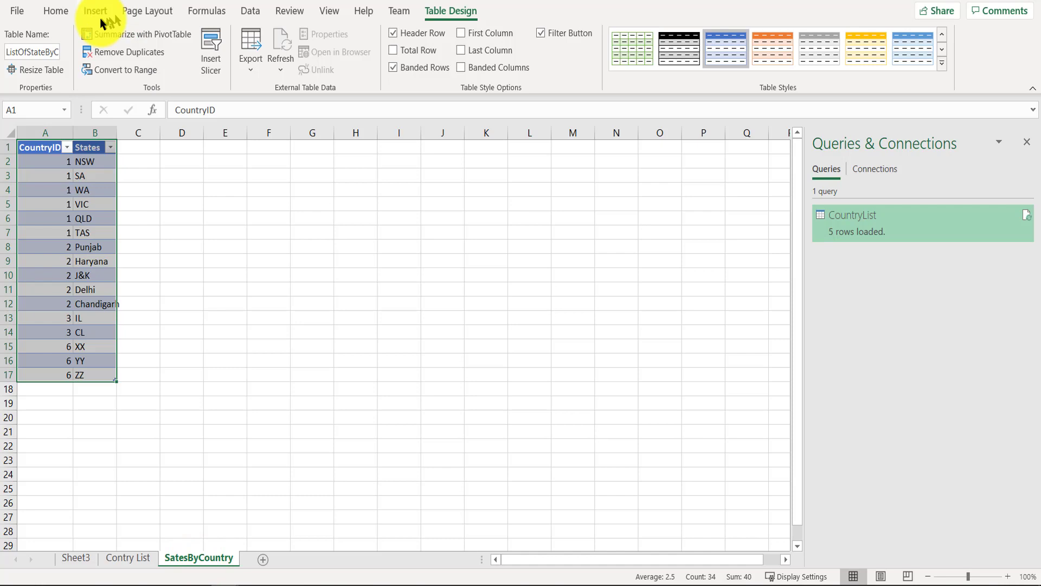
click(257, 11)
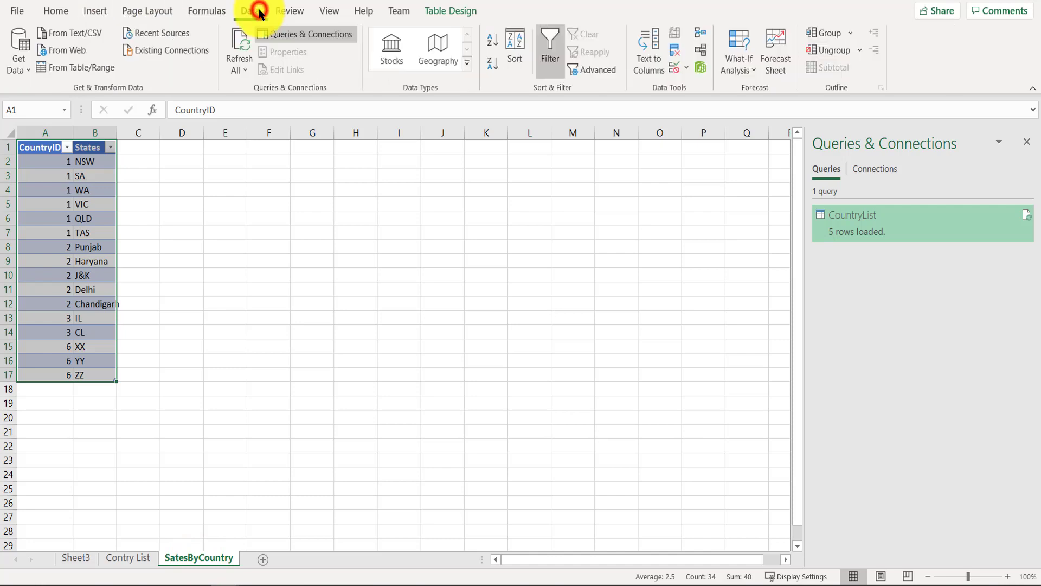
click(18, 62)
mouse_move(67, 279)
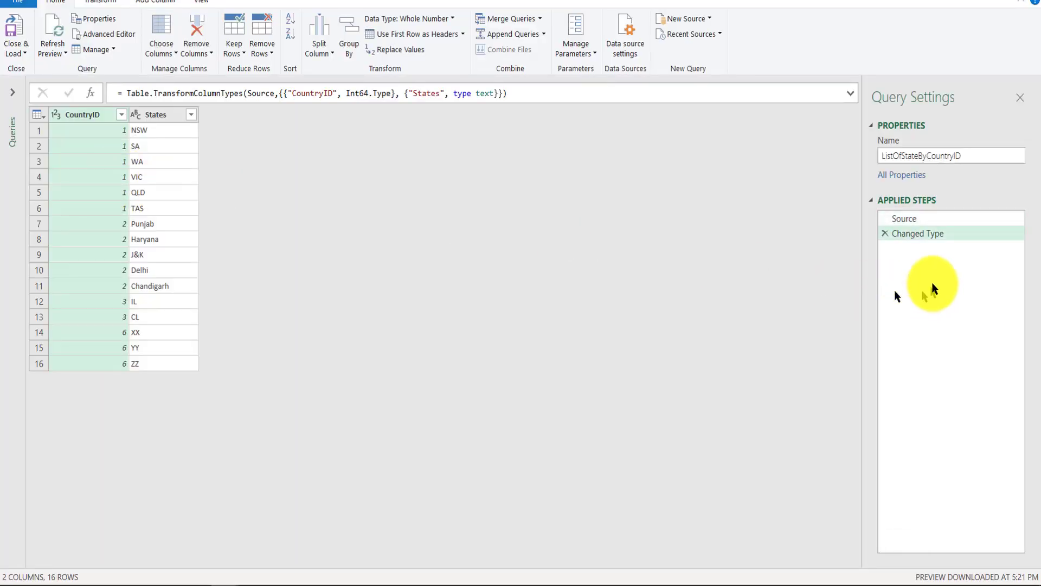
Compare the CountryList and ListOfStateByCountryID queries and look over the ribbon commands.
click(12, 92)
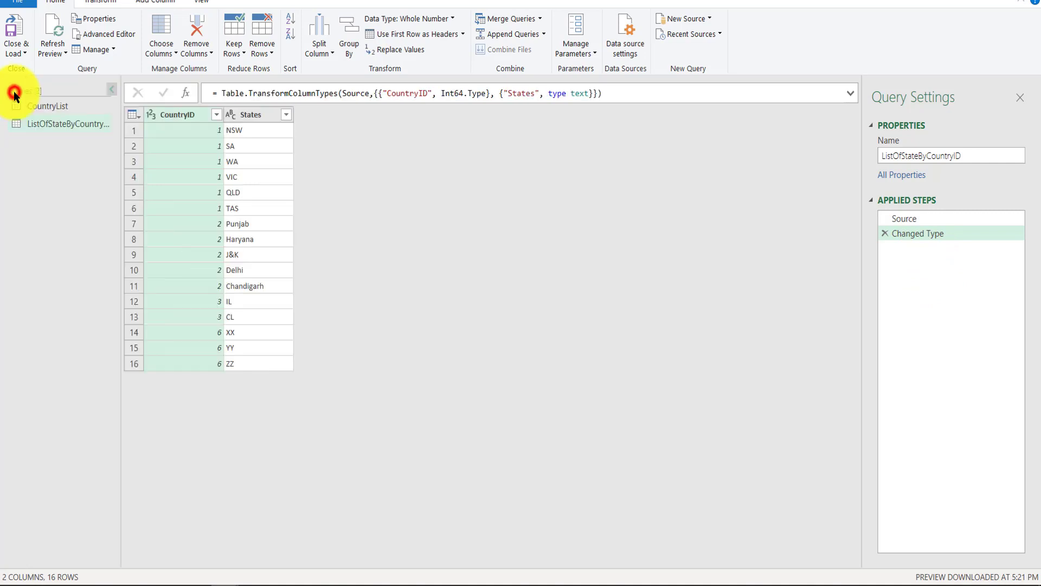
click(54, 106)
click(57, 123)
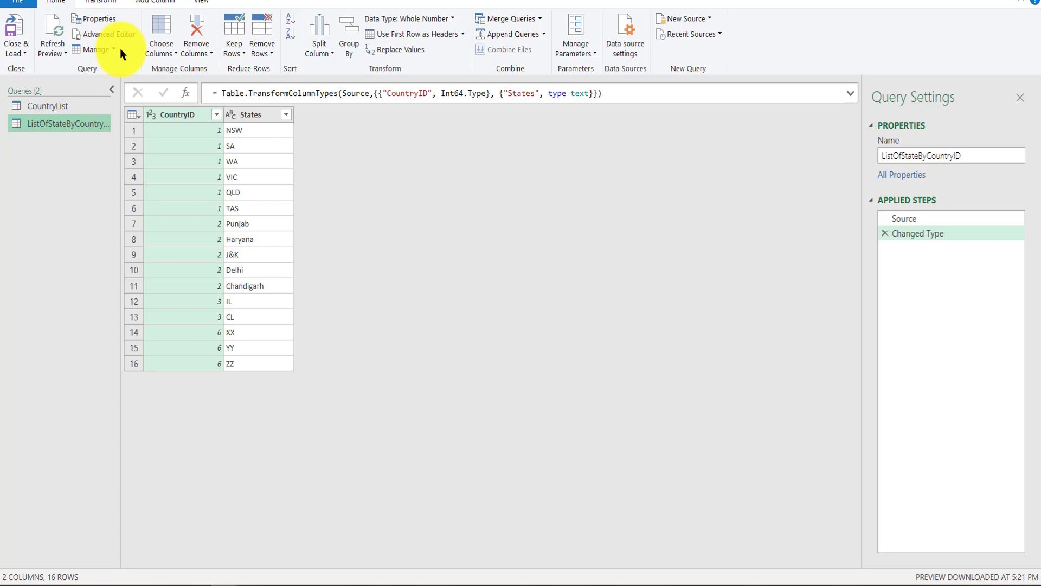
click(101, 2)
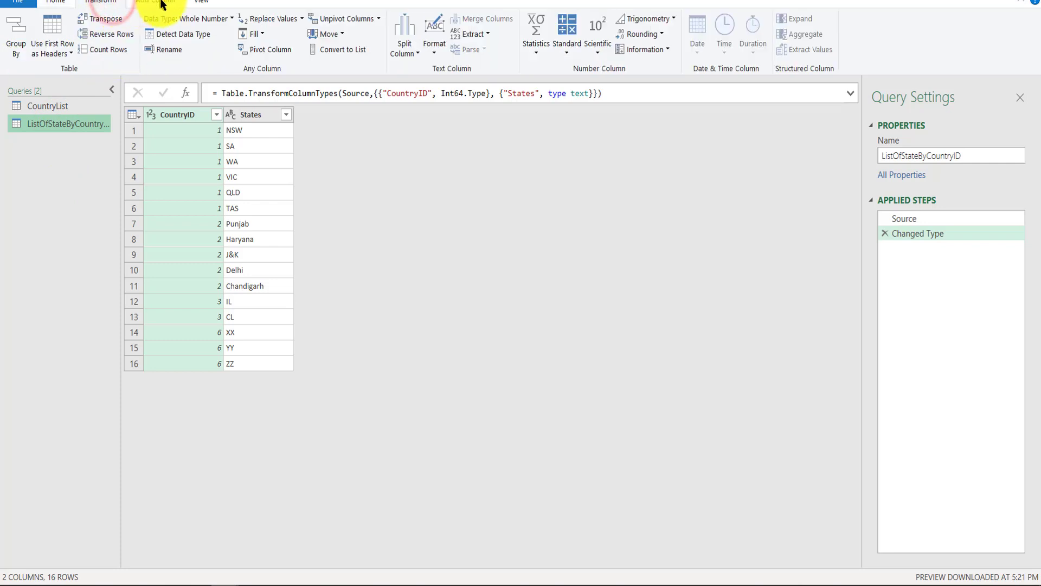
click(199, 3)
click(165, 3)
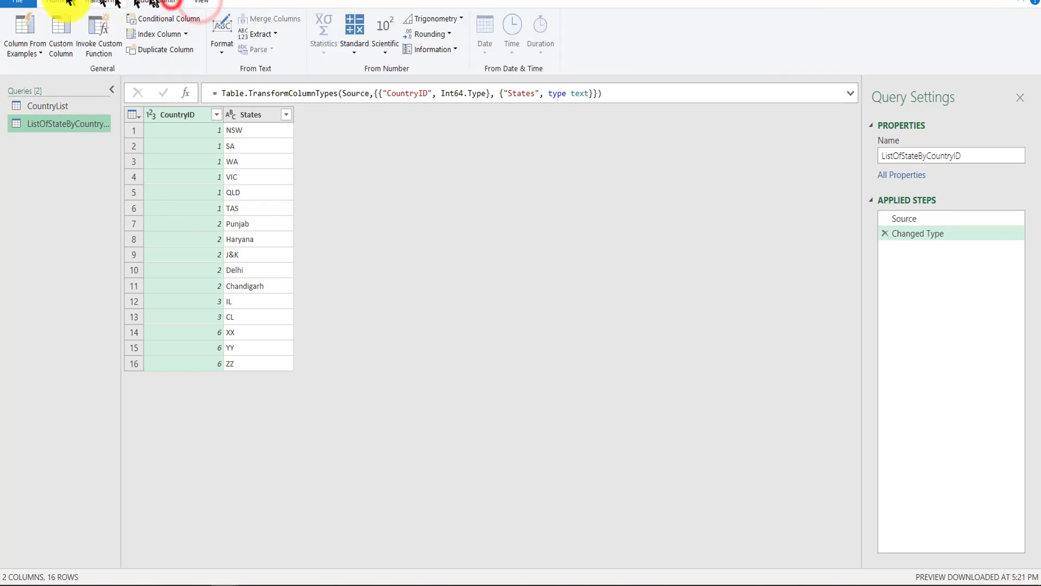
click(120, 3)
click(68, 3)
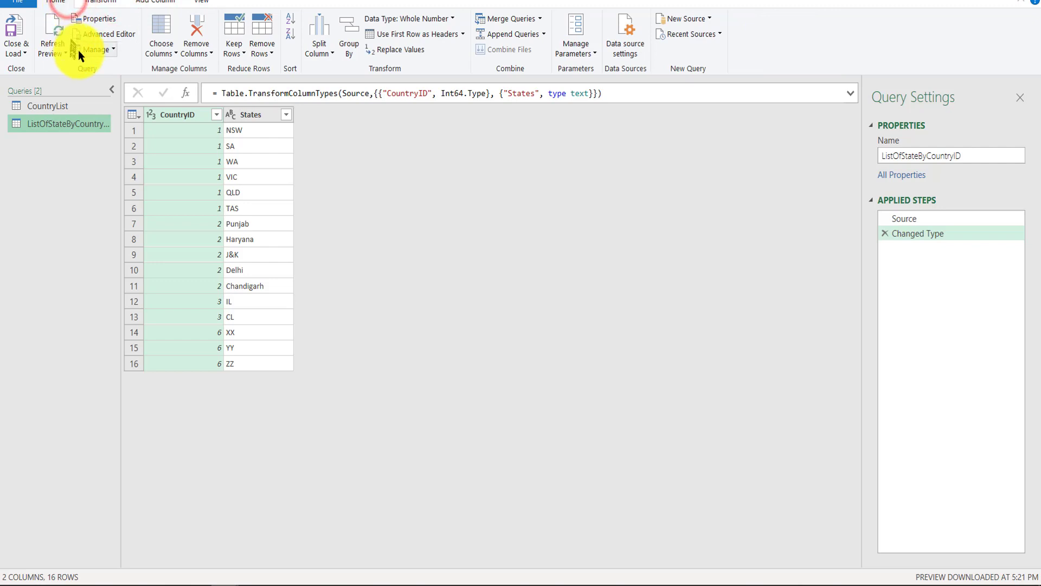
Choose Merge Queries as New from the Merge Queries dropdown.
click(539, 18)
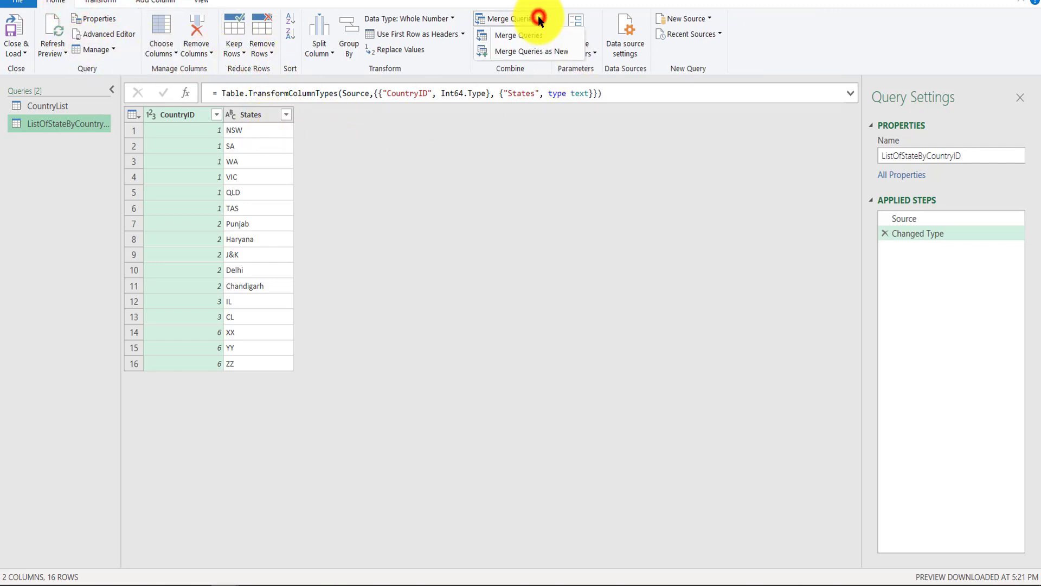
click(536, 51)
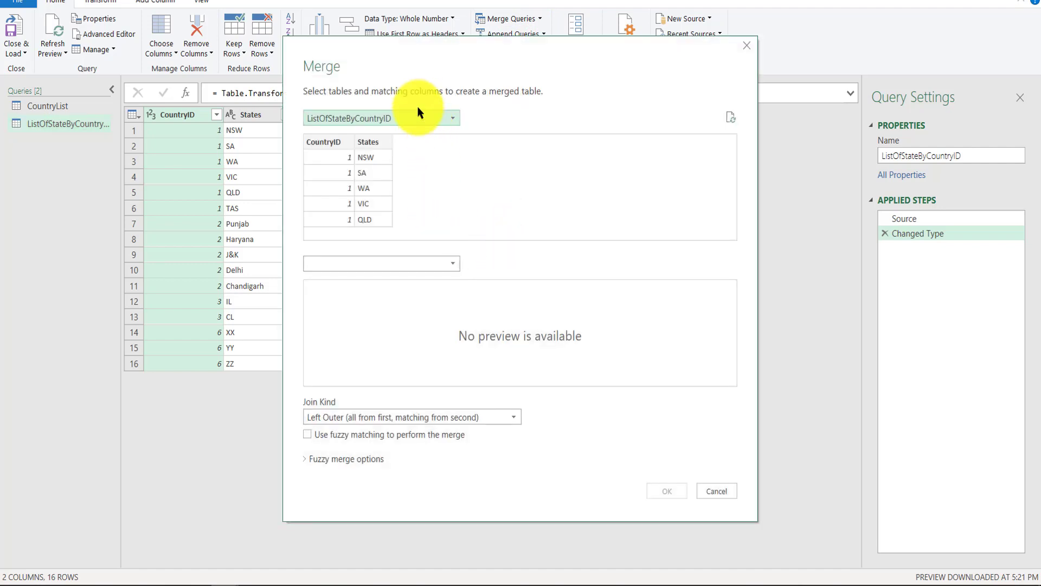
Full-outer join CountryList and ListOfStateByCountryID on Country ID/CountryID into Merge1.
click(424, 122)
click(413, 132)
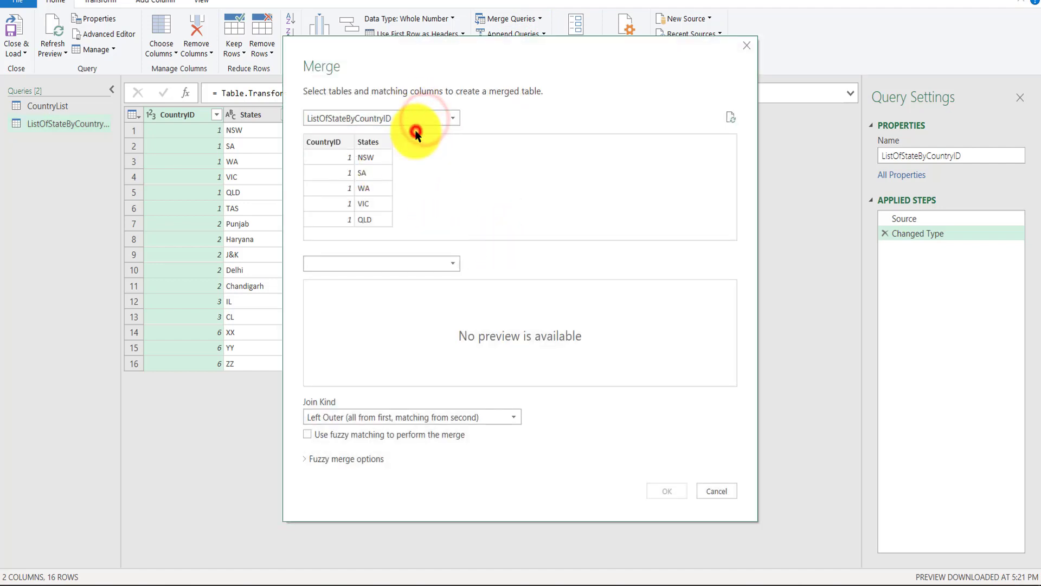
click(446, 264)
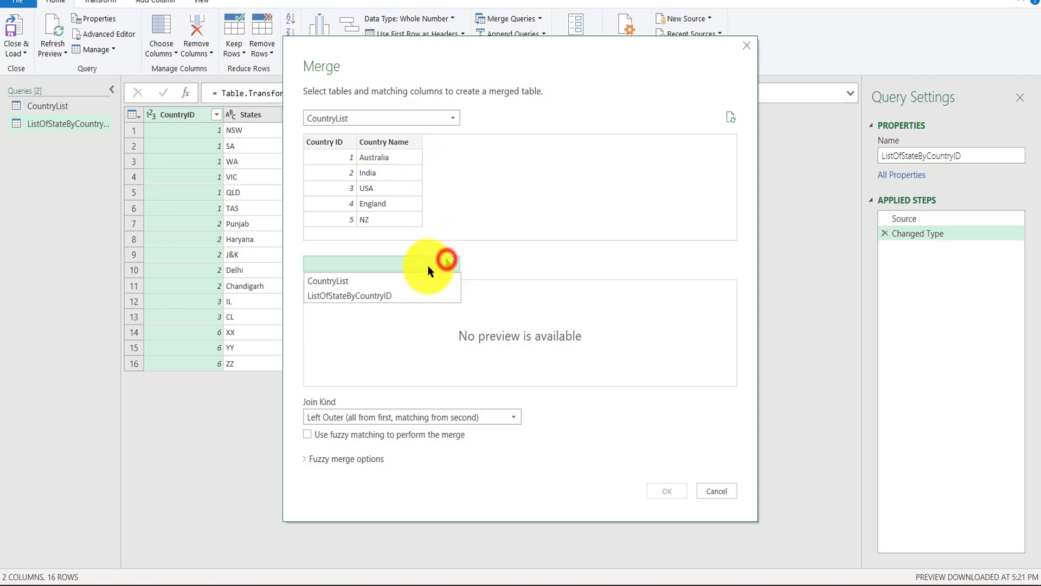
click(410, 295)
click(512, 417)
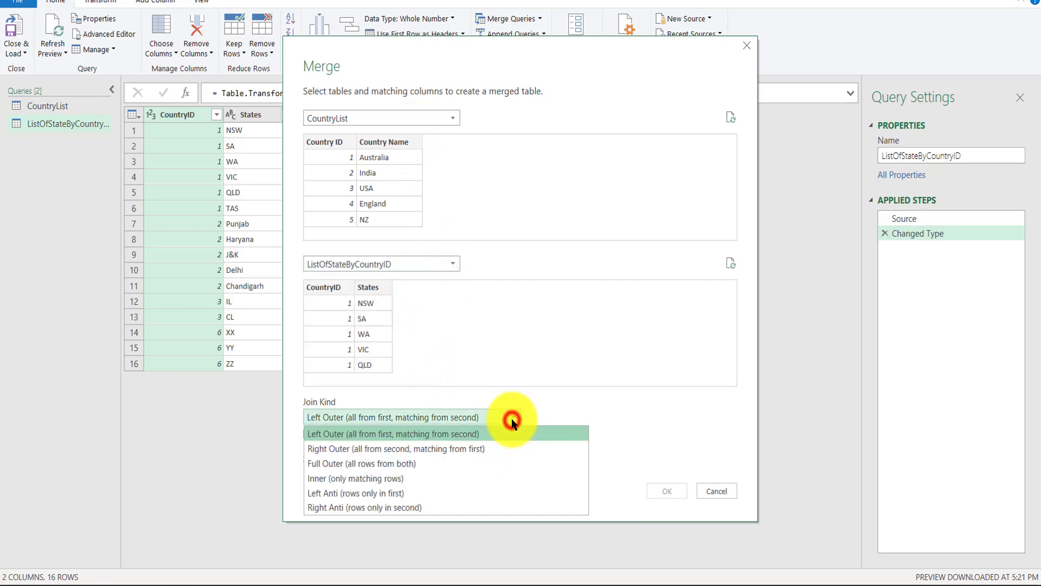
click(458, 463)
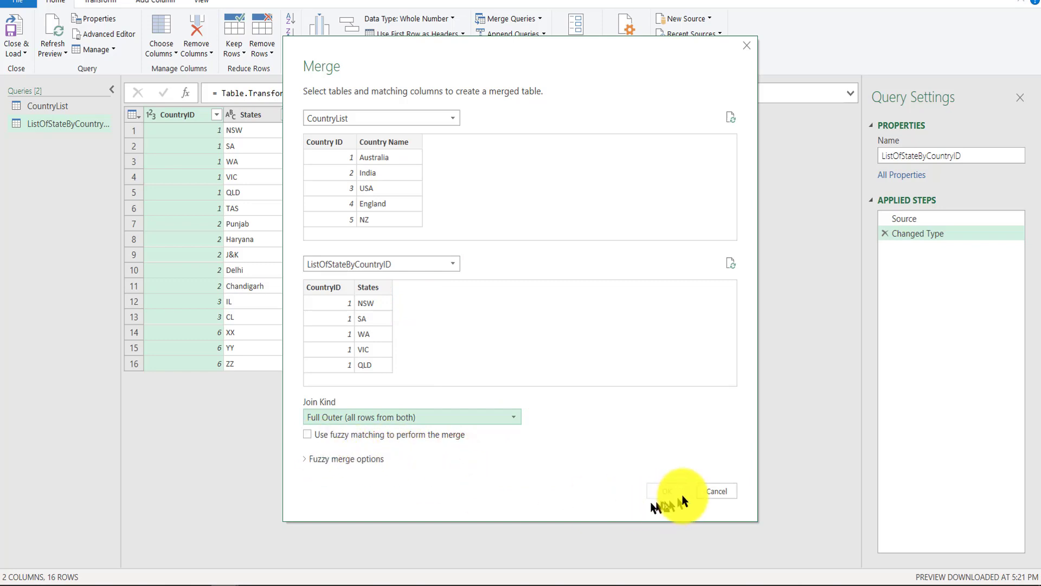
click(343, 144)
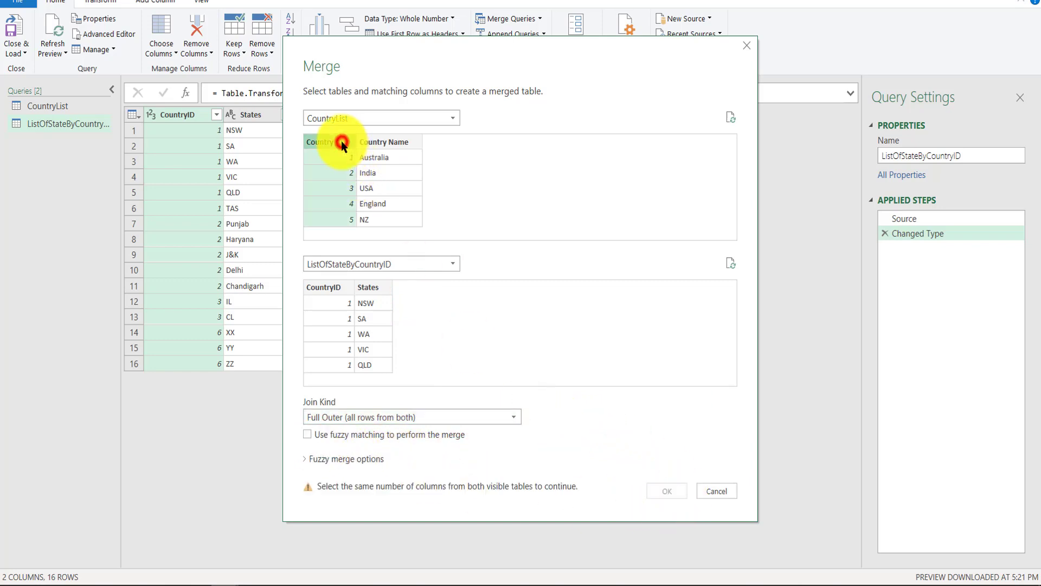
click(337, 281)
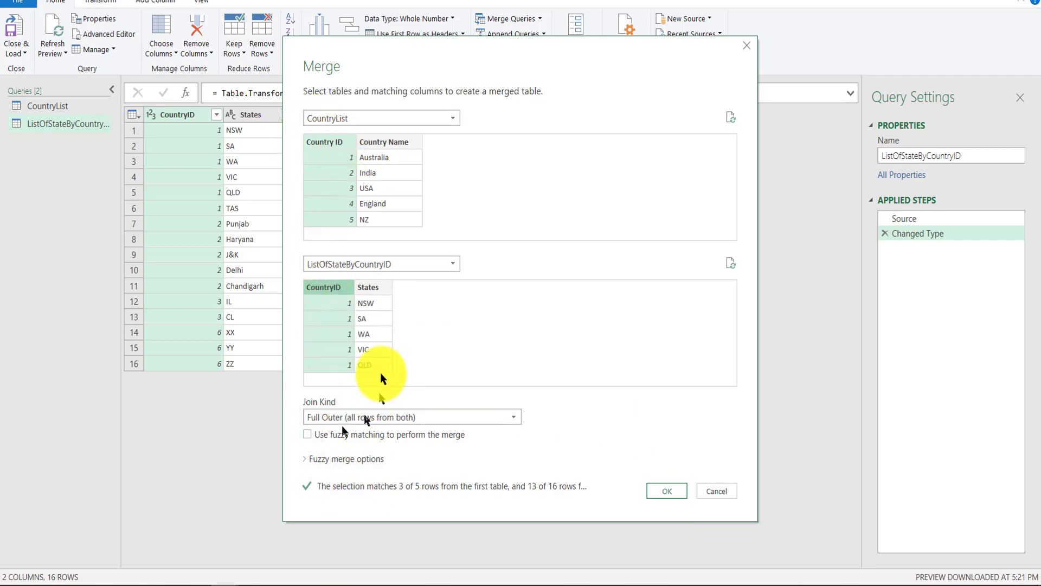
click(666, 491)
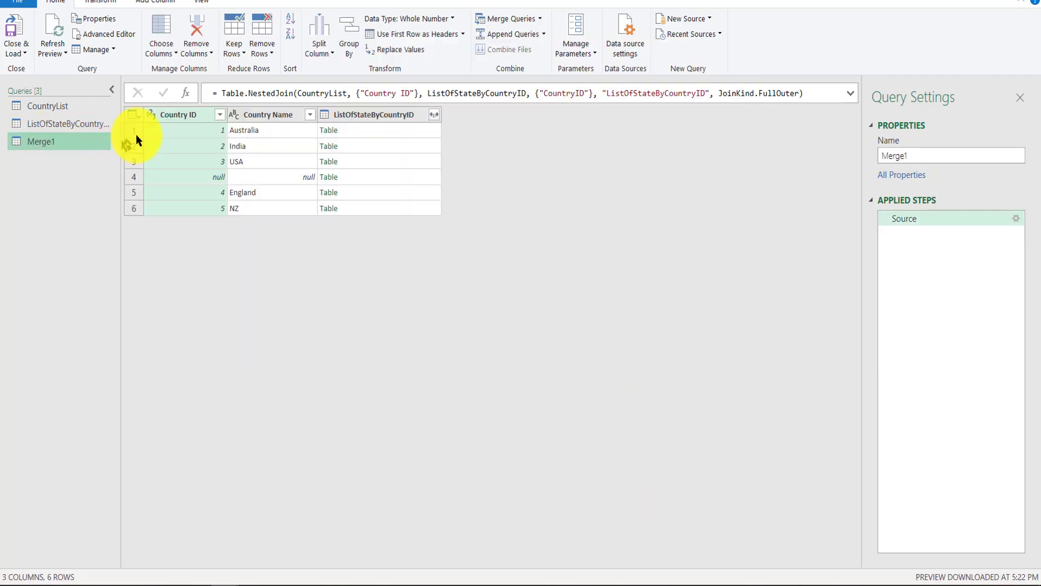
click(86, 122)
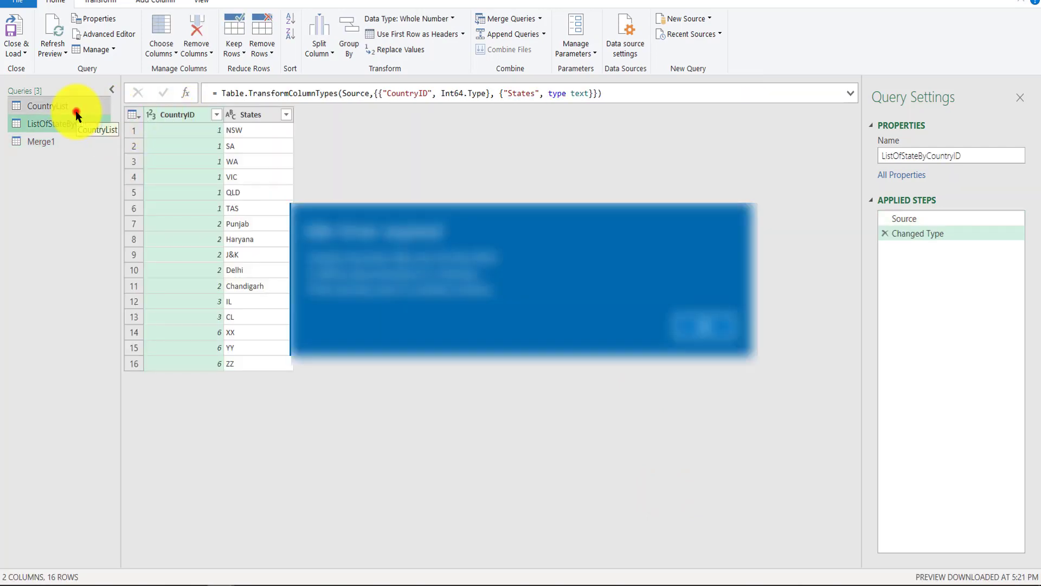
Change CountryList's Country ID type to Text, replacing the current conversion, and view Merge1.
click(76, 108)
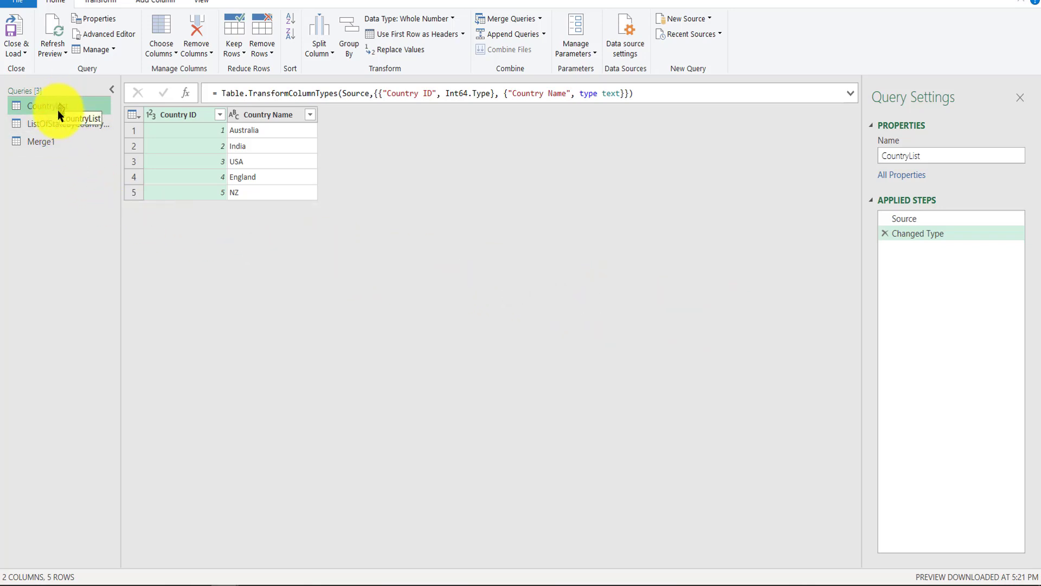
click(69, 122)
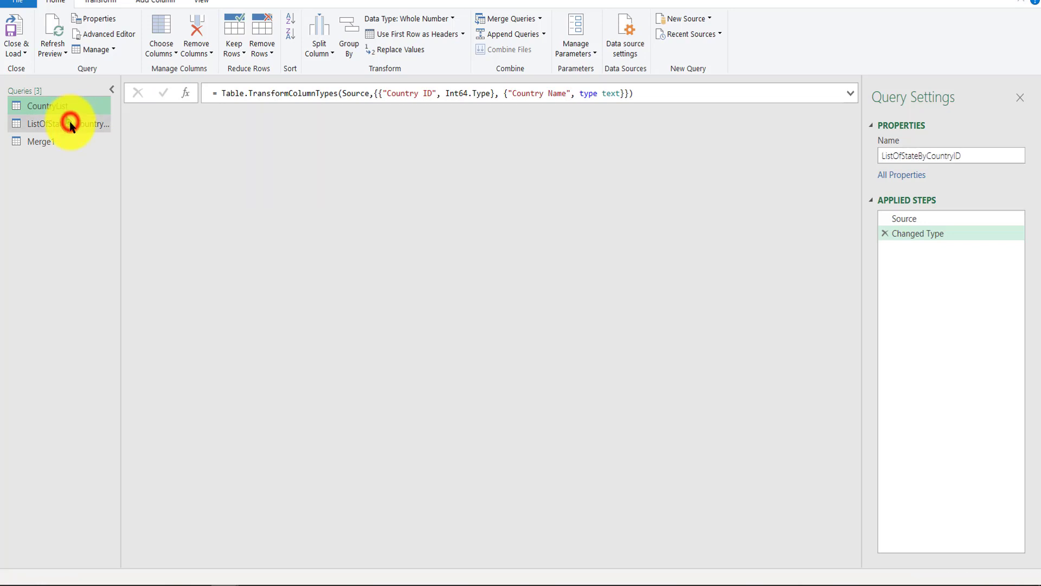
click(66, 108)
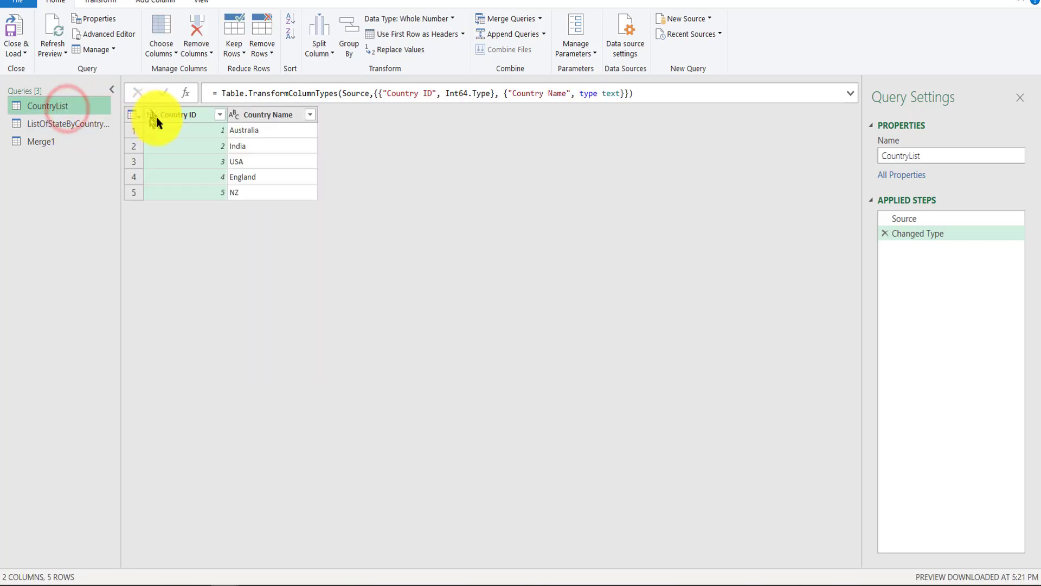
click(183, 116)
right_click(184, 117)
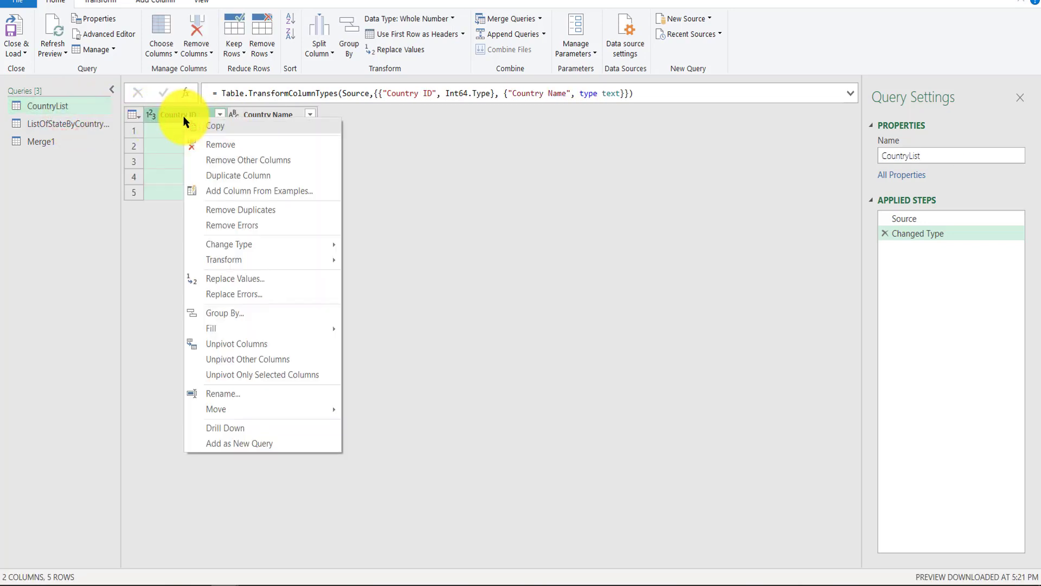
mouse_move(238, 251)
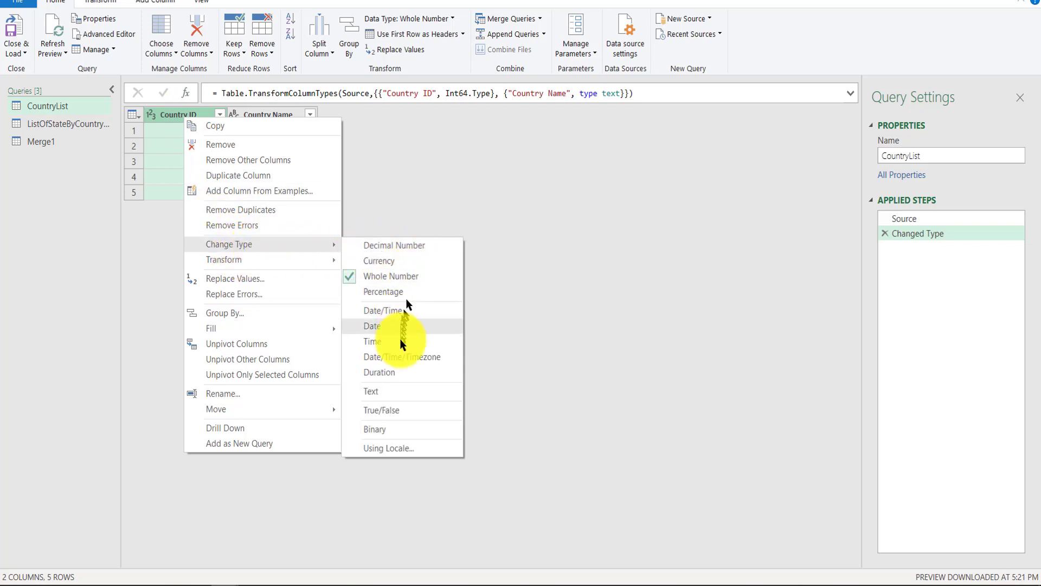
click(395, 392)
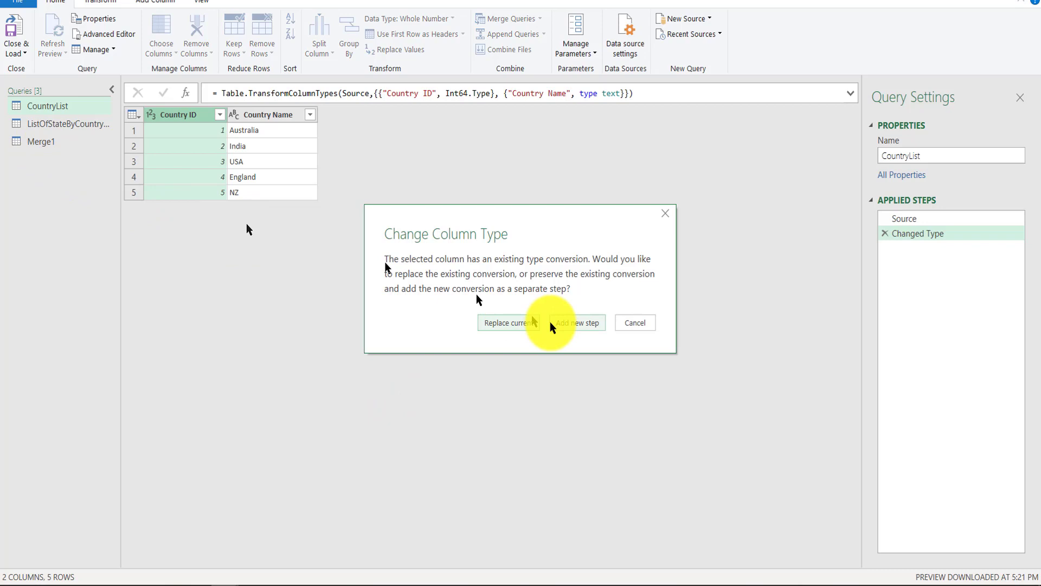
click(521, 322)
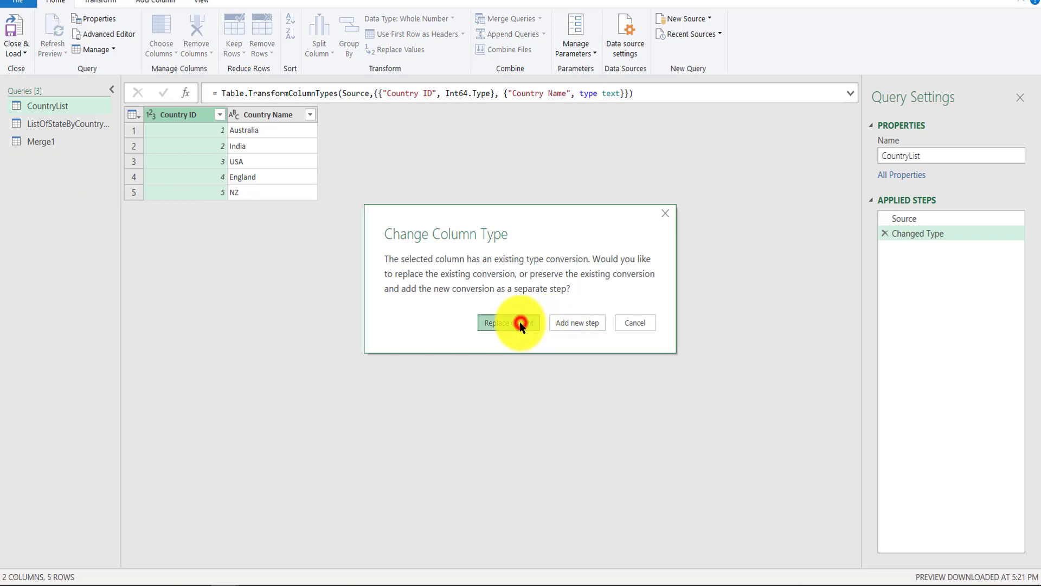
click(62, 144)
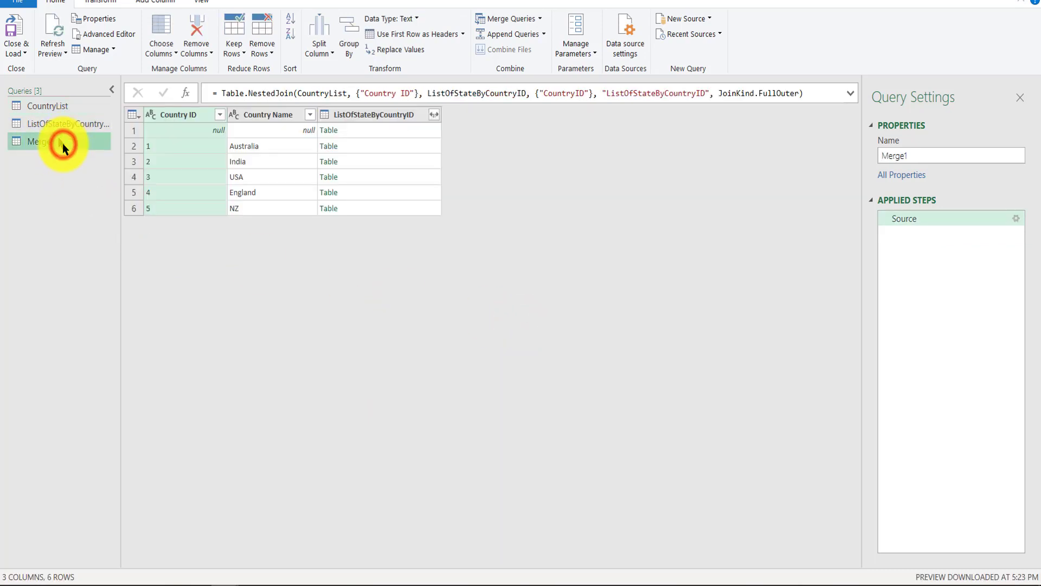
Change ListOfStateByCountryID's CountryID type to Text, replacing the current conversion, then check Merge1.
click(86, 126)
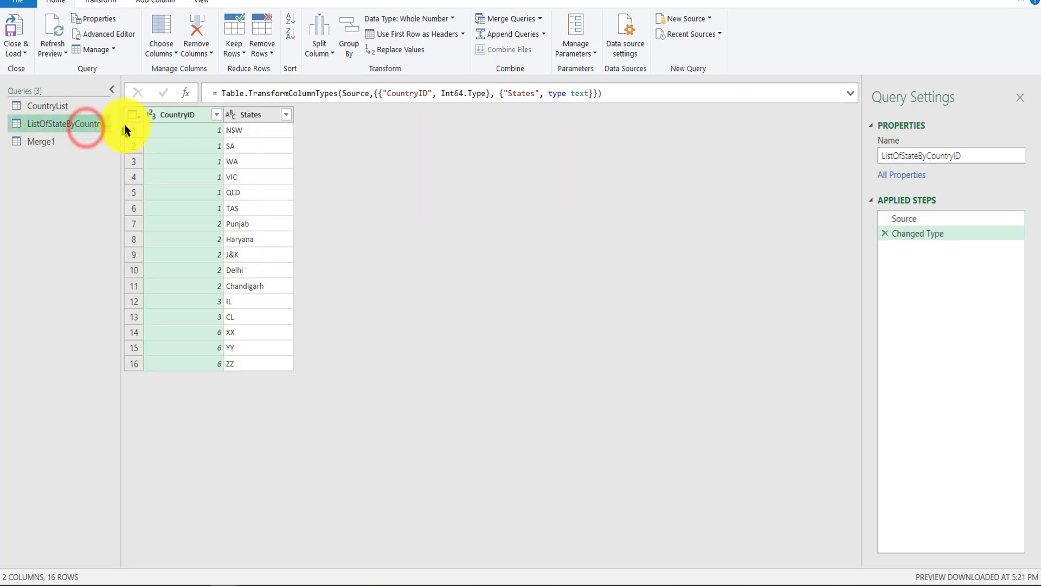
right_click(188, 116)
mouse_move(311, 248)
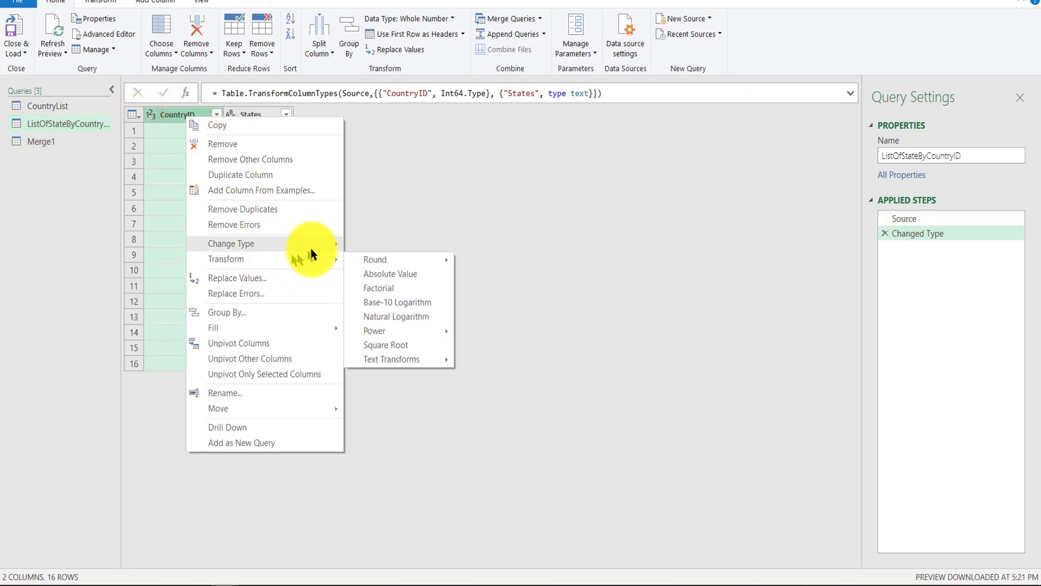
click(402, 391)
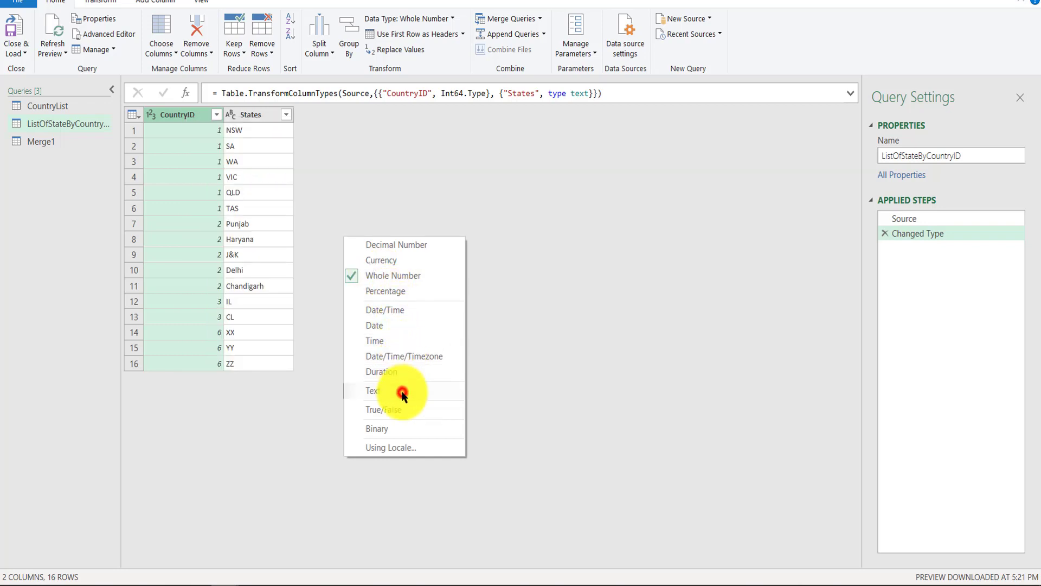
click(522, 319)
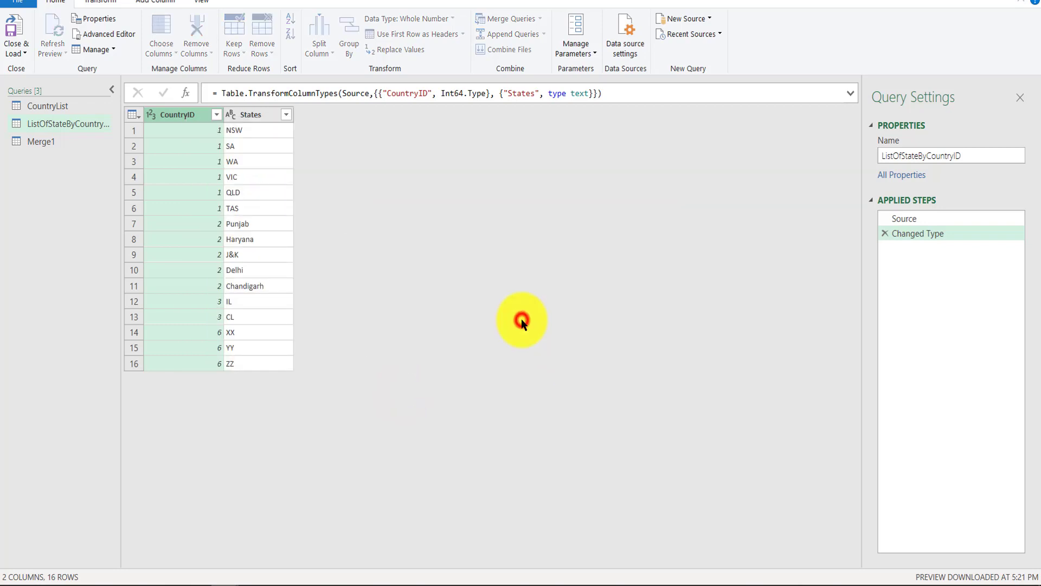
click(73, 141)
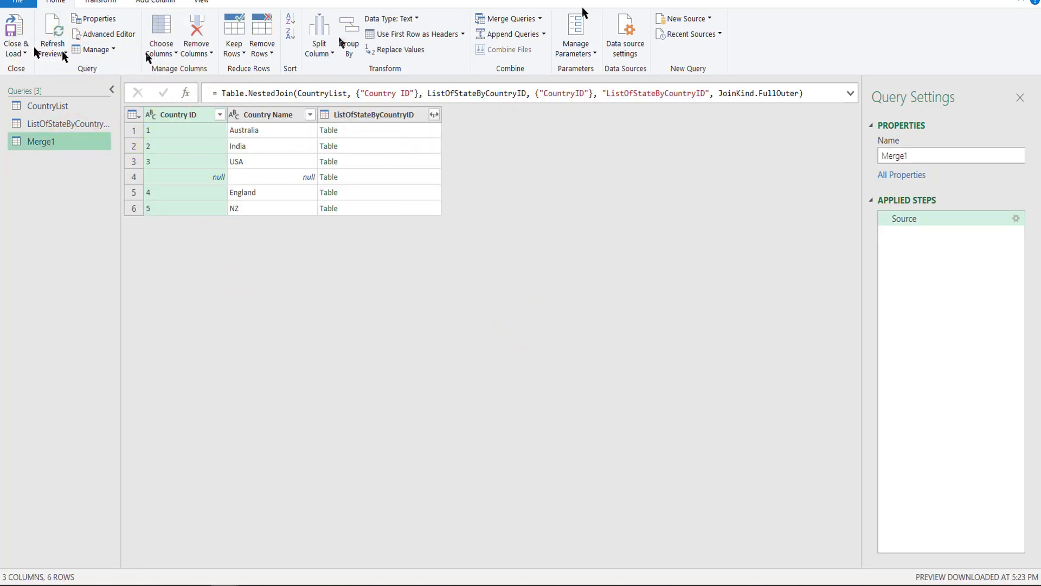
Close Power Query Editor and keep the changes so Merge1 loads onto Sheet5.
click(1020, 3)
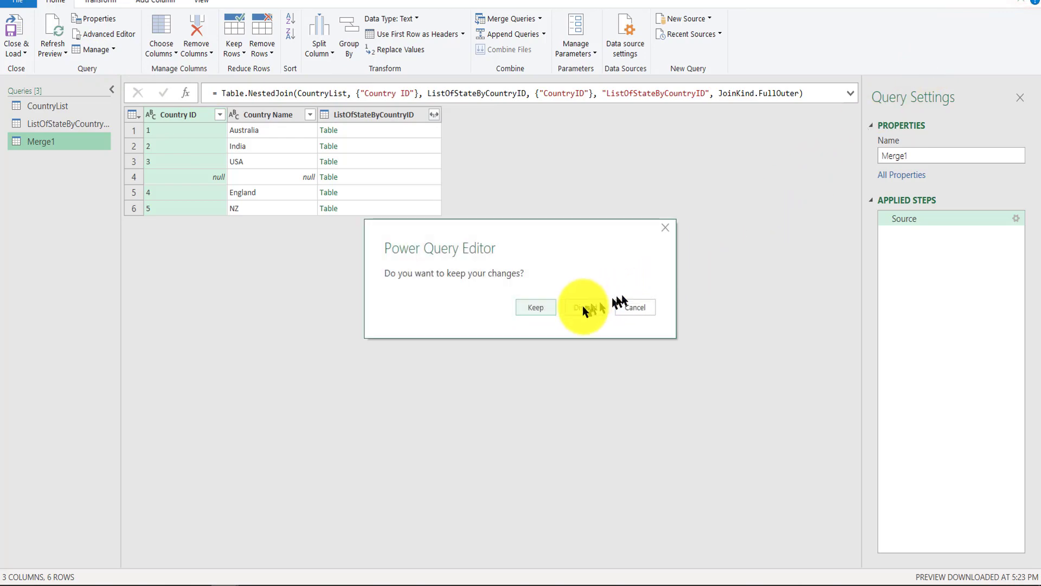
click(551, 307)
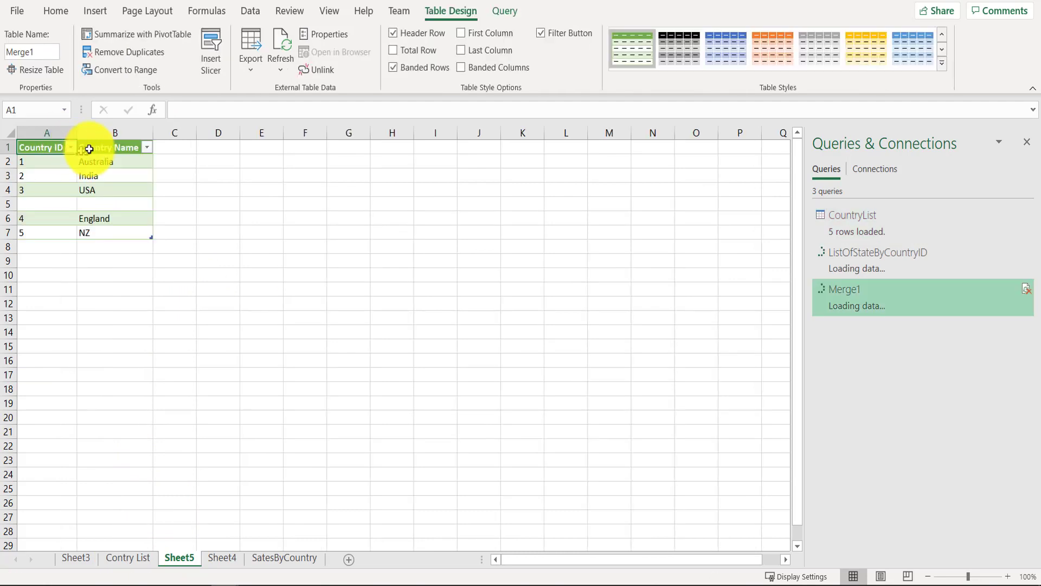
Autofit the loaded Merge1 table's columns, then bring up the Data ribbon.
double_click(77, 131)
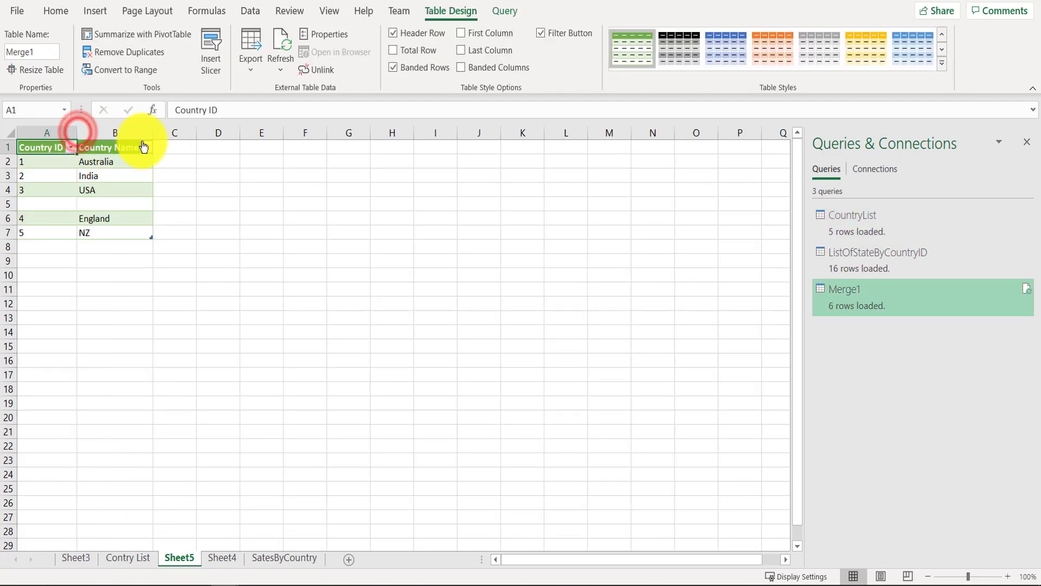
double_click(155, 135)
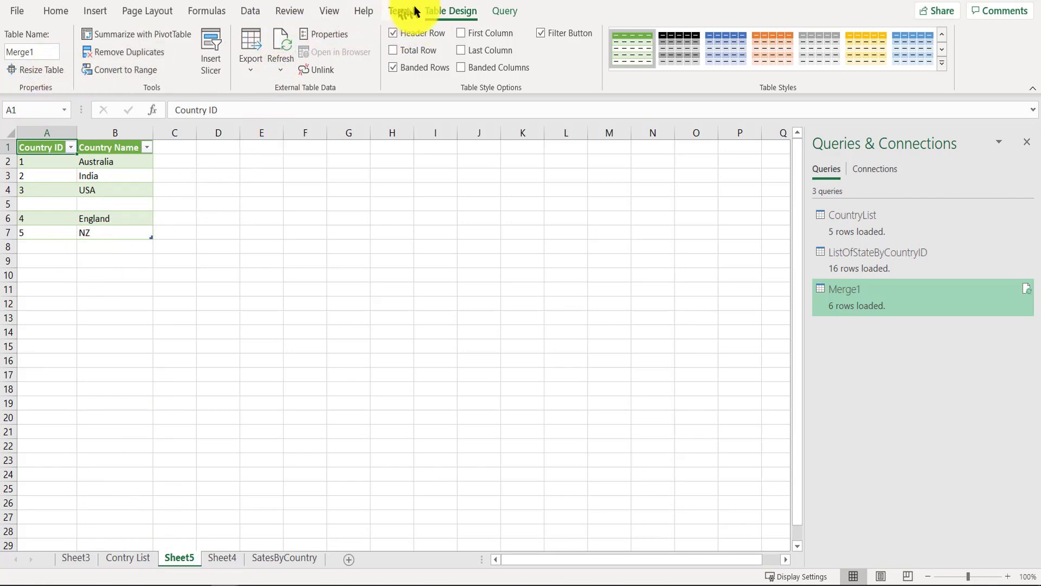
click(250, 11)
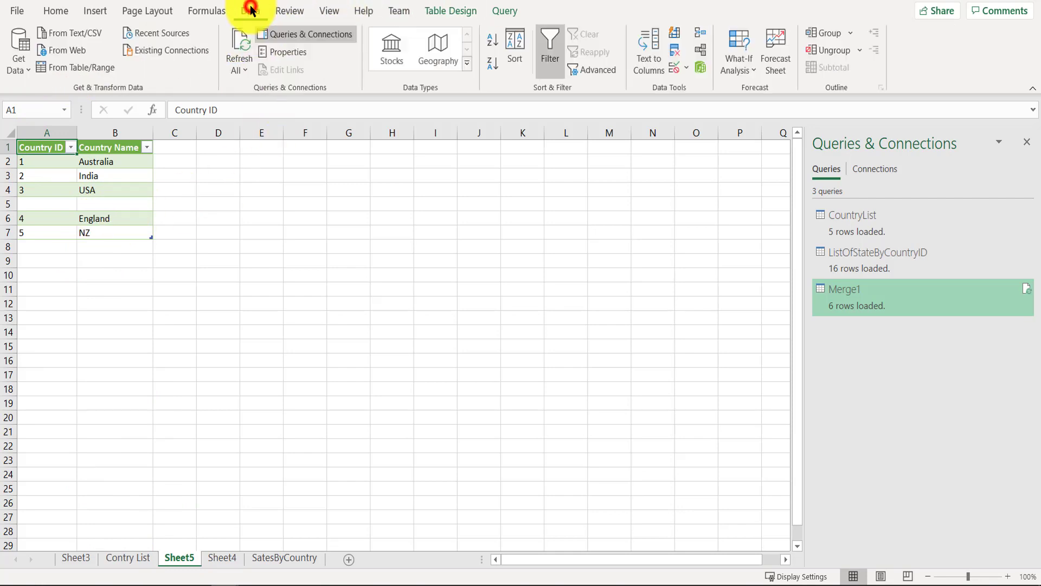
Reopen Power Query Editor on Merge1 from Data > Get Data.
click(26, 75)
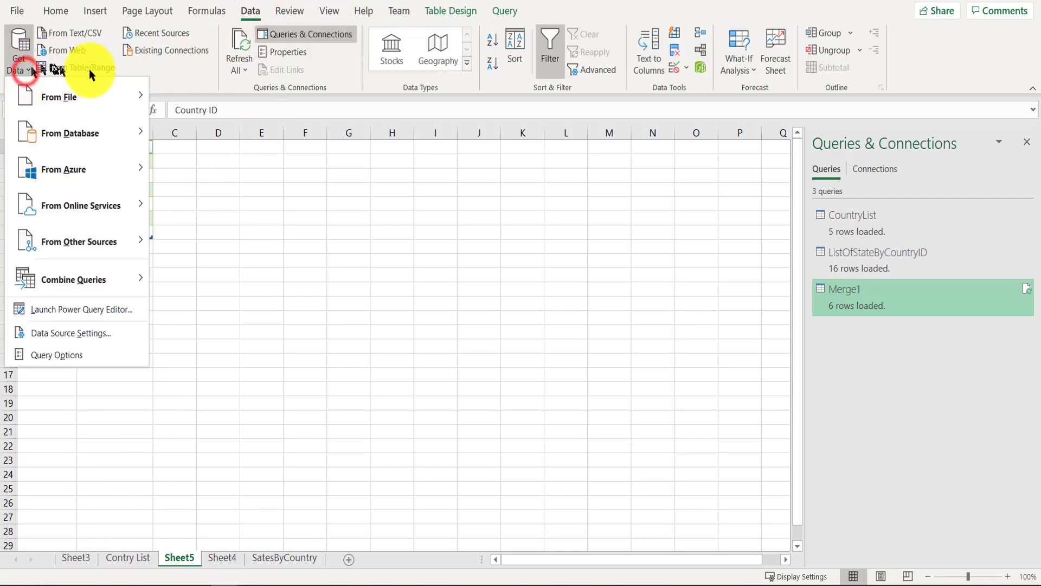
click(78, 310)
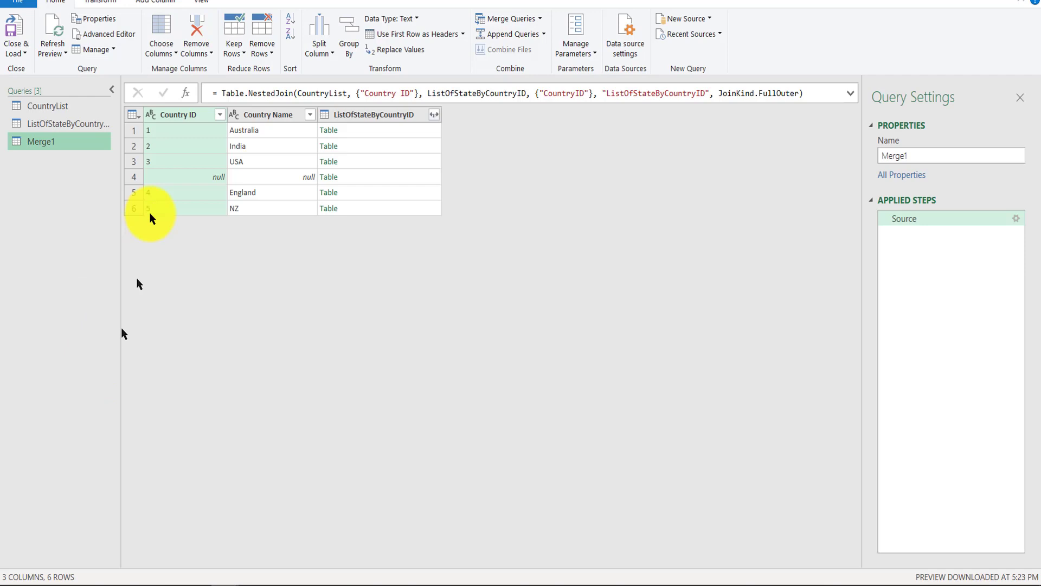
Expand ListOfStateByCountryID into CountryID and States columns, then keep changes to load 18 rows.
click(434, 115)
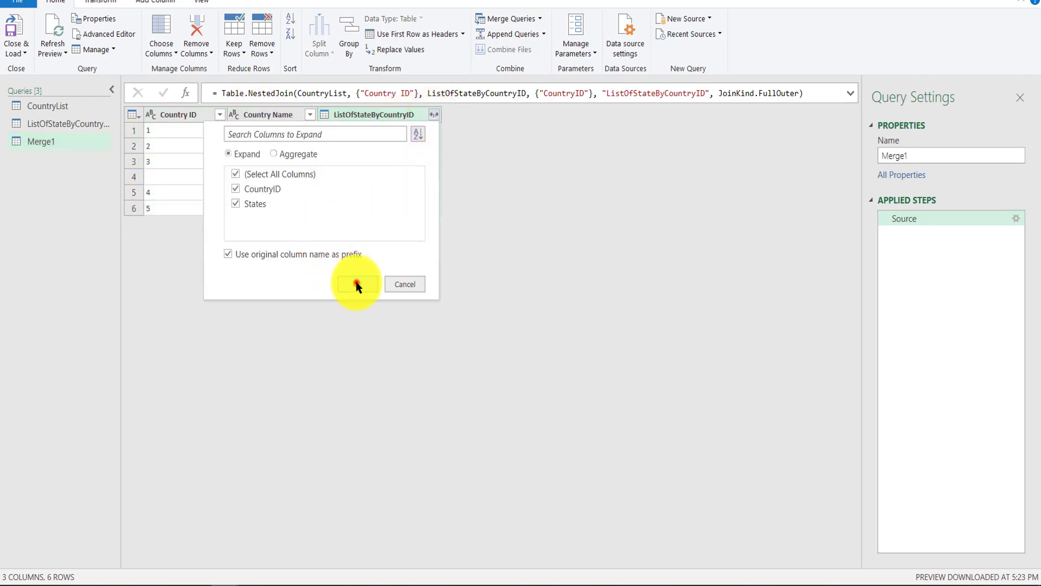
click(356, 284)
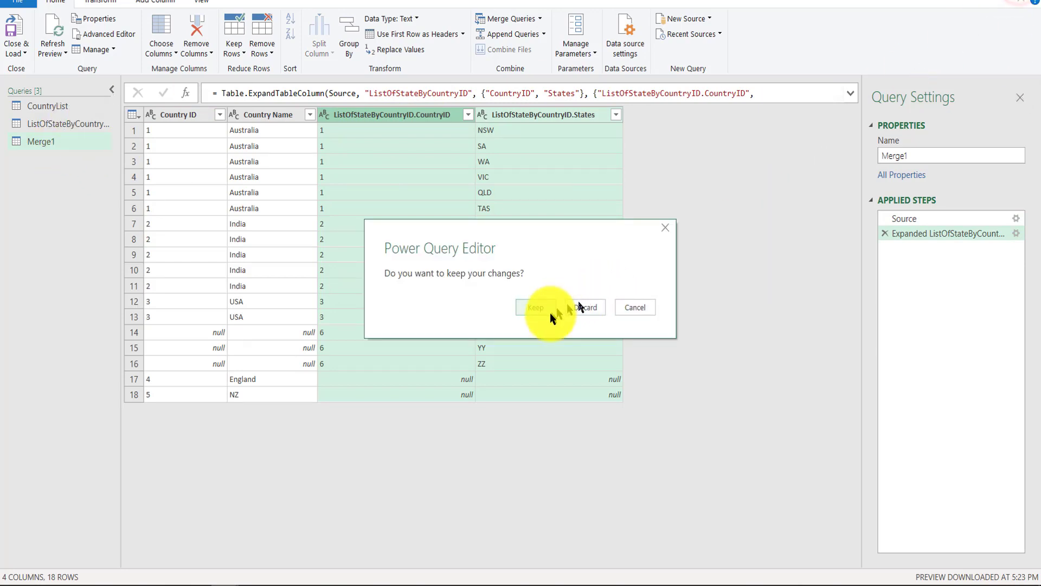
click(544, 311)
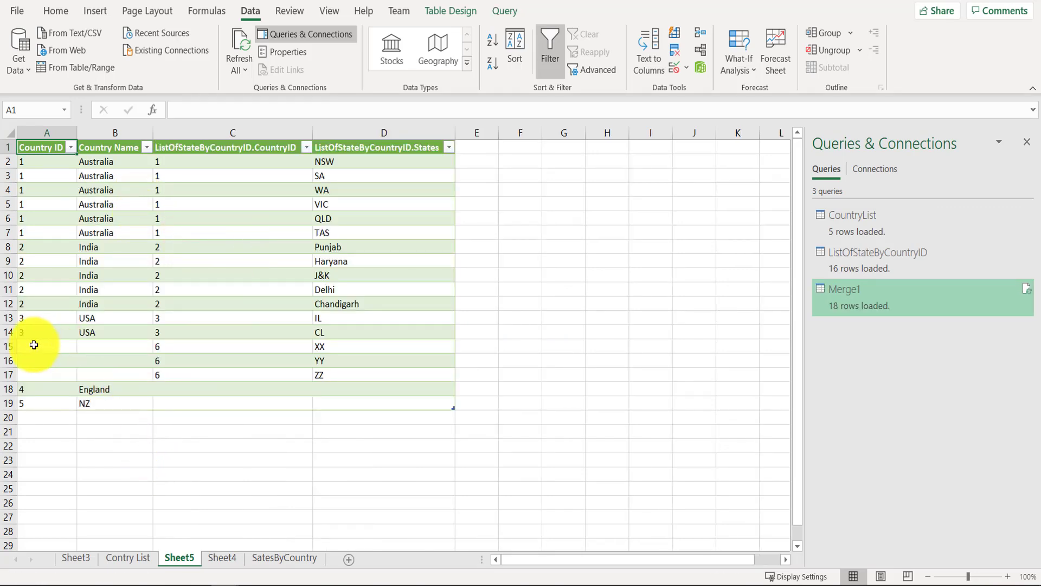
drag(45, 346, 379, 386)
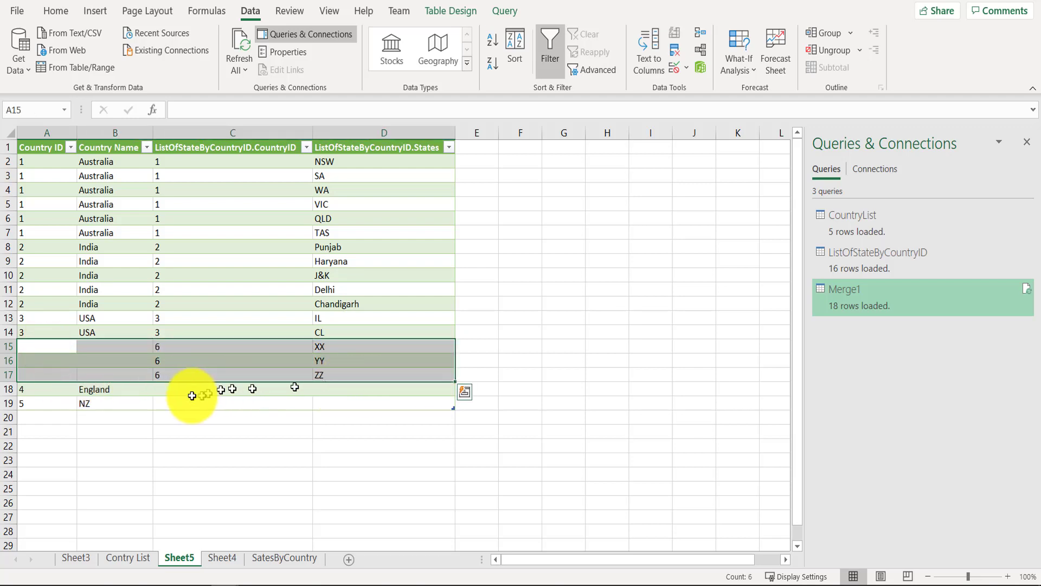
click(98, 186)
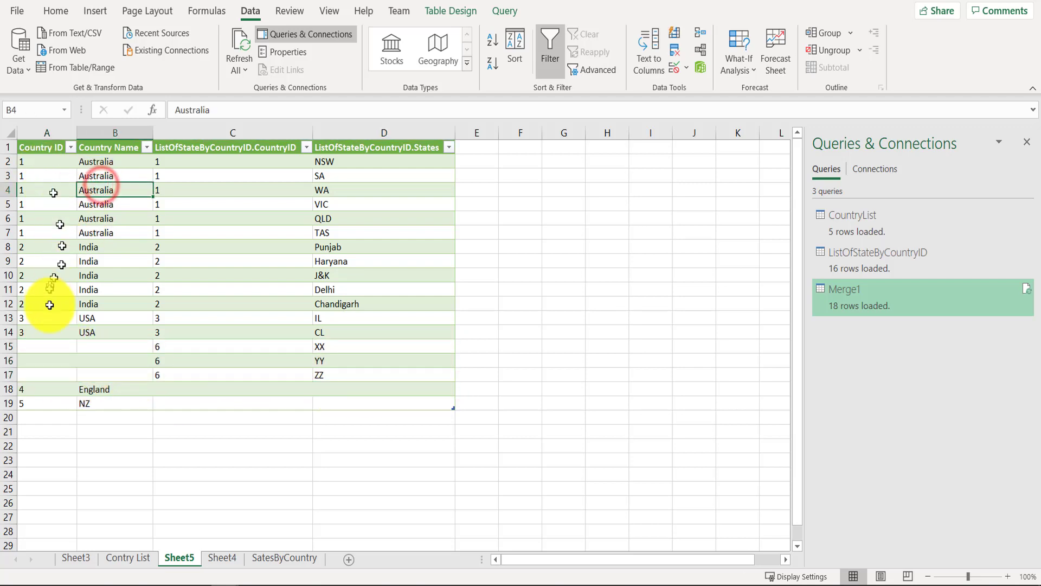
drag(169, 347, 441, 373)
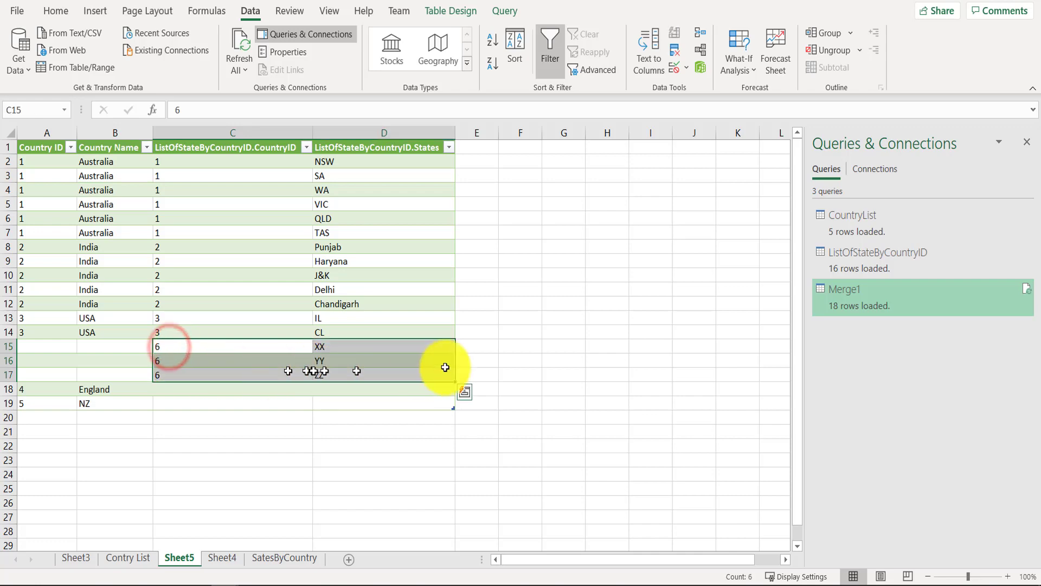